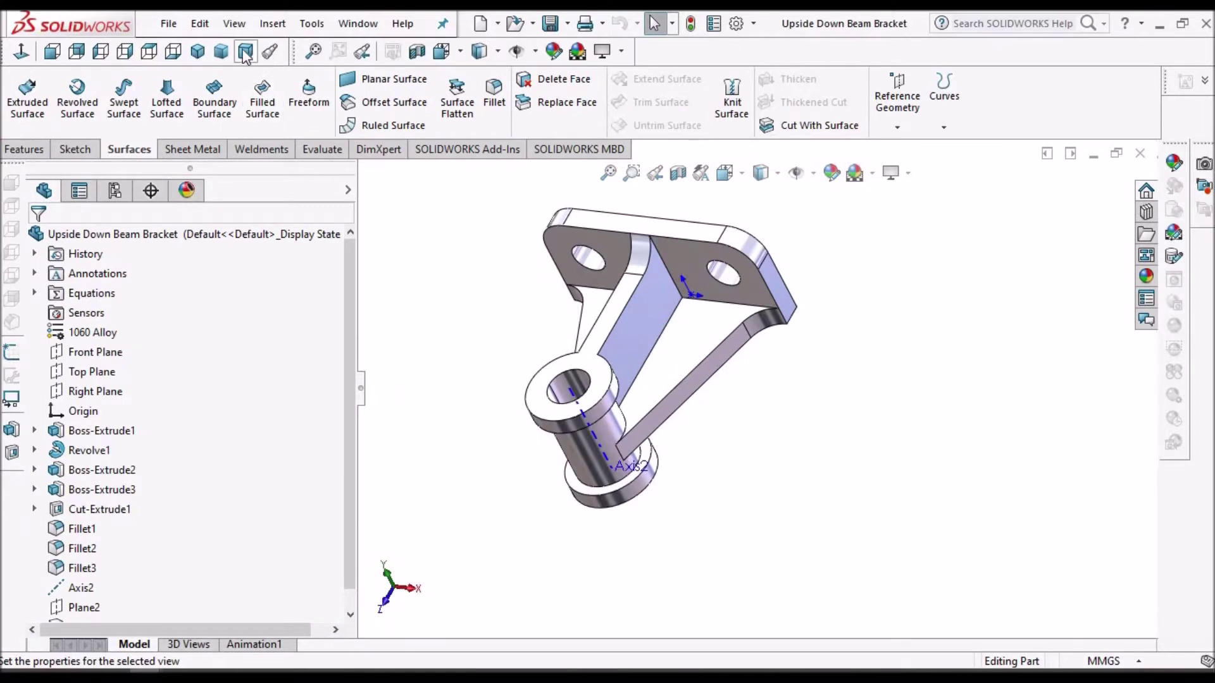
Step: Orient the bracket model to the Dimetric view and switch to the open drawing 123
click(245, 50)
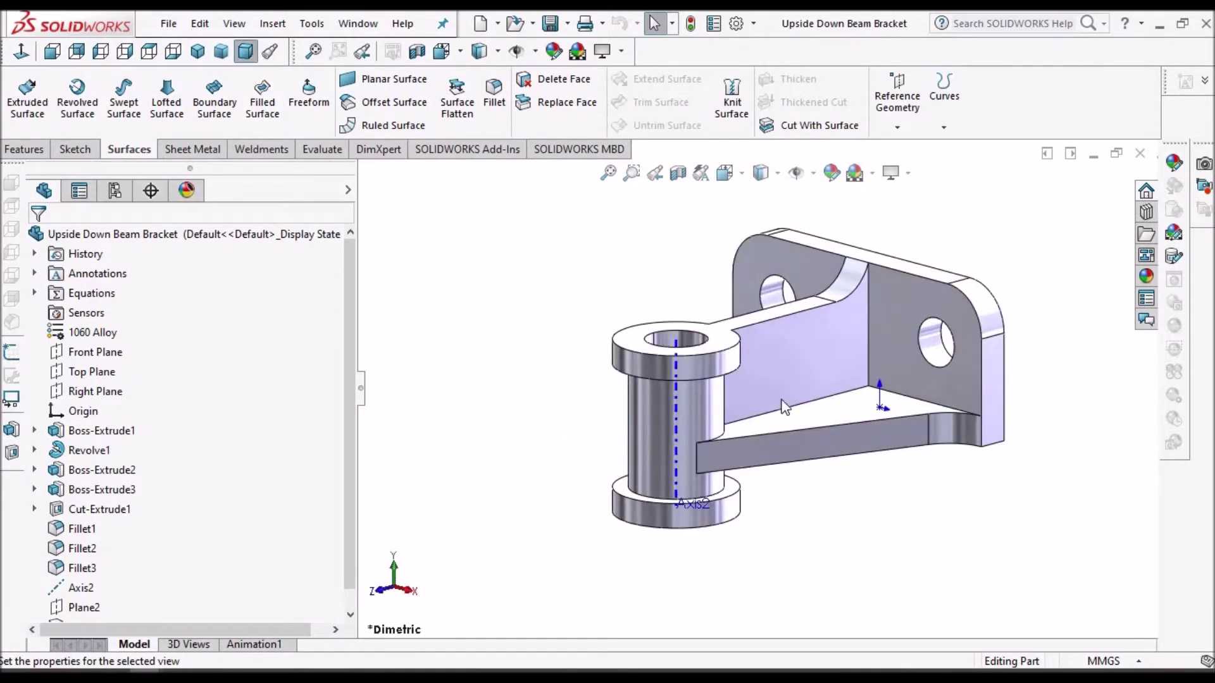
click(357, 24)
click(379, 170)
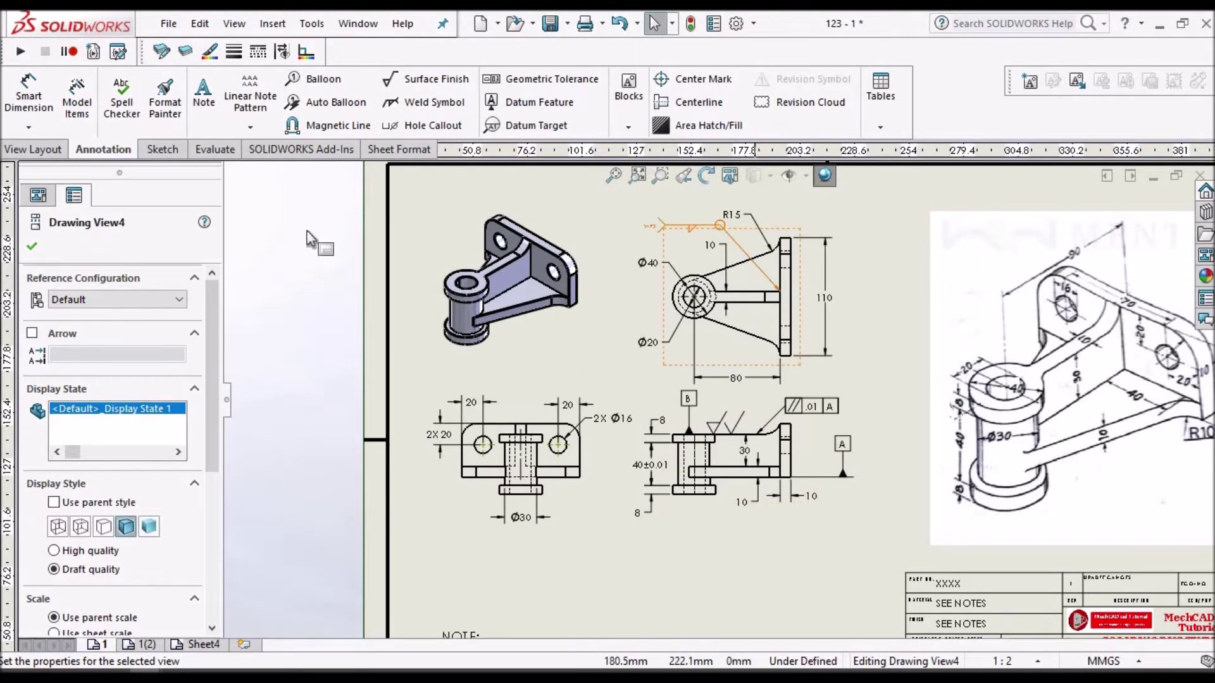
Step: Insert a model view of the Upside Down Beam Bracket on sheet 1, in the empty area beside the NOTE text
click(32, 149)
click(71, 109)
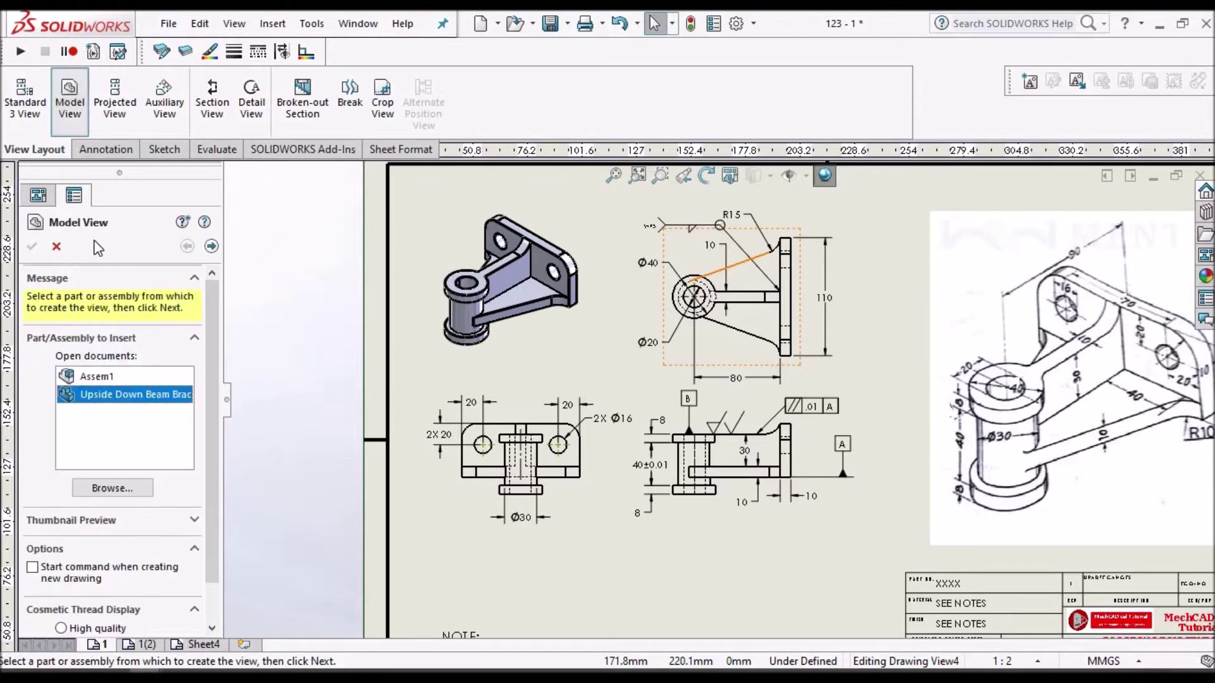
double_click(122, 398)
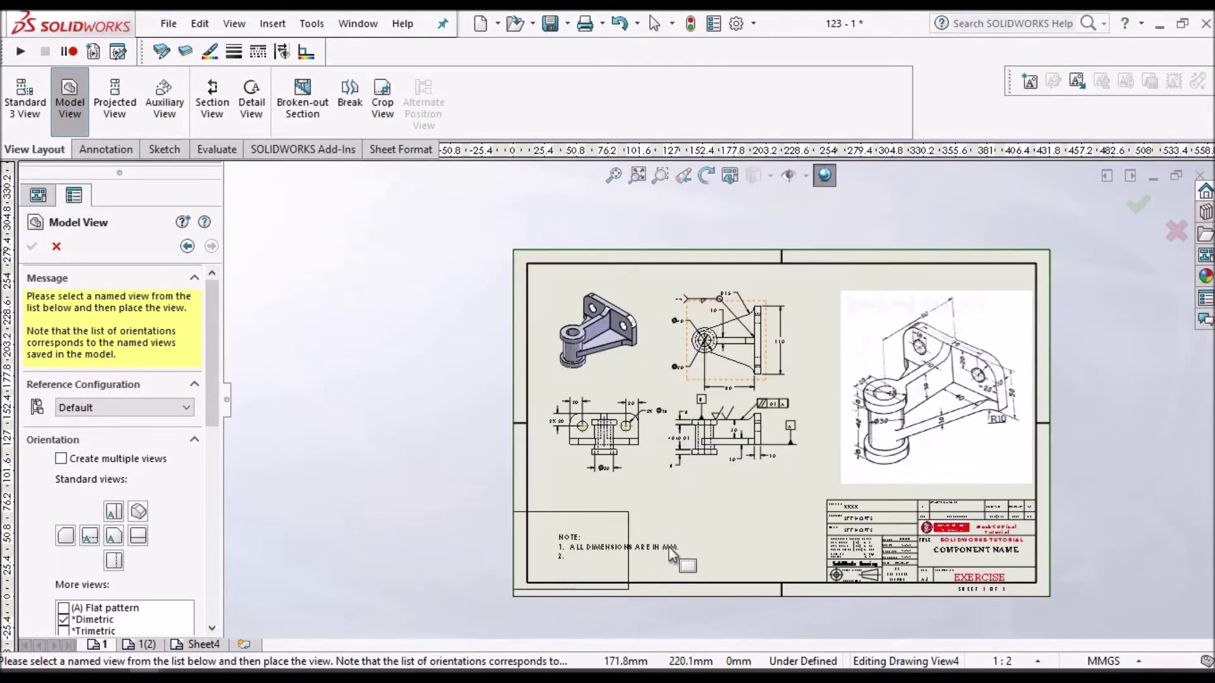
key(f)
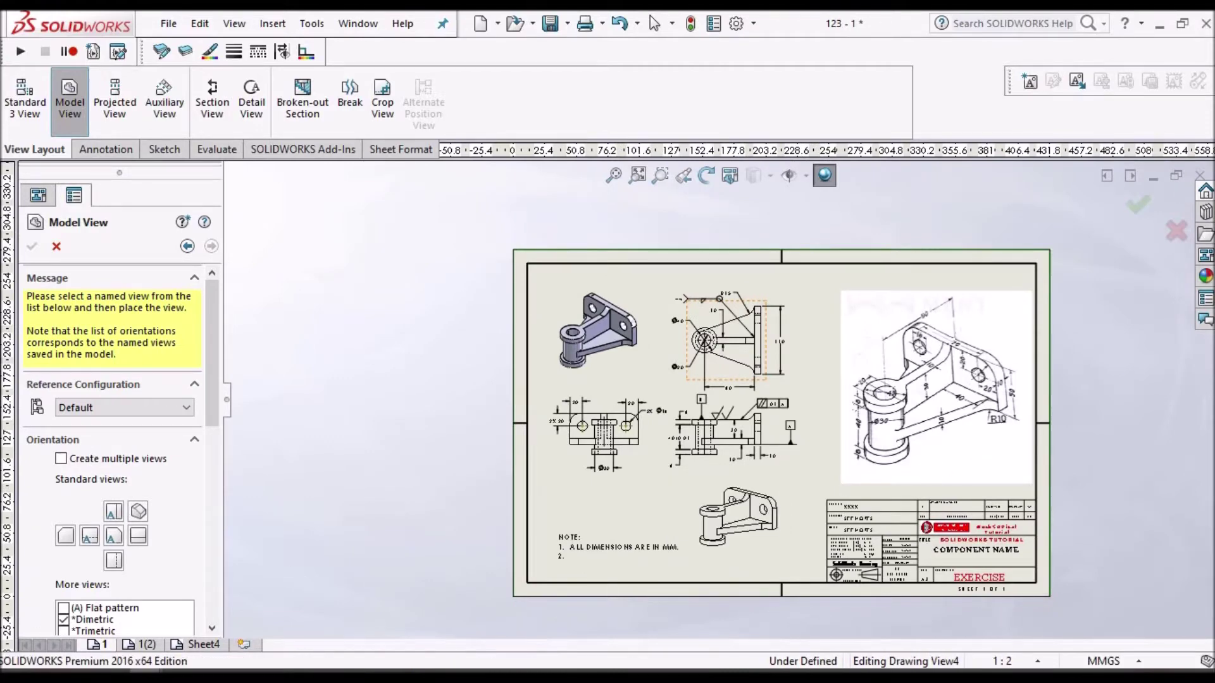
click(114, 539)
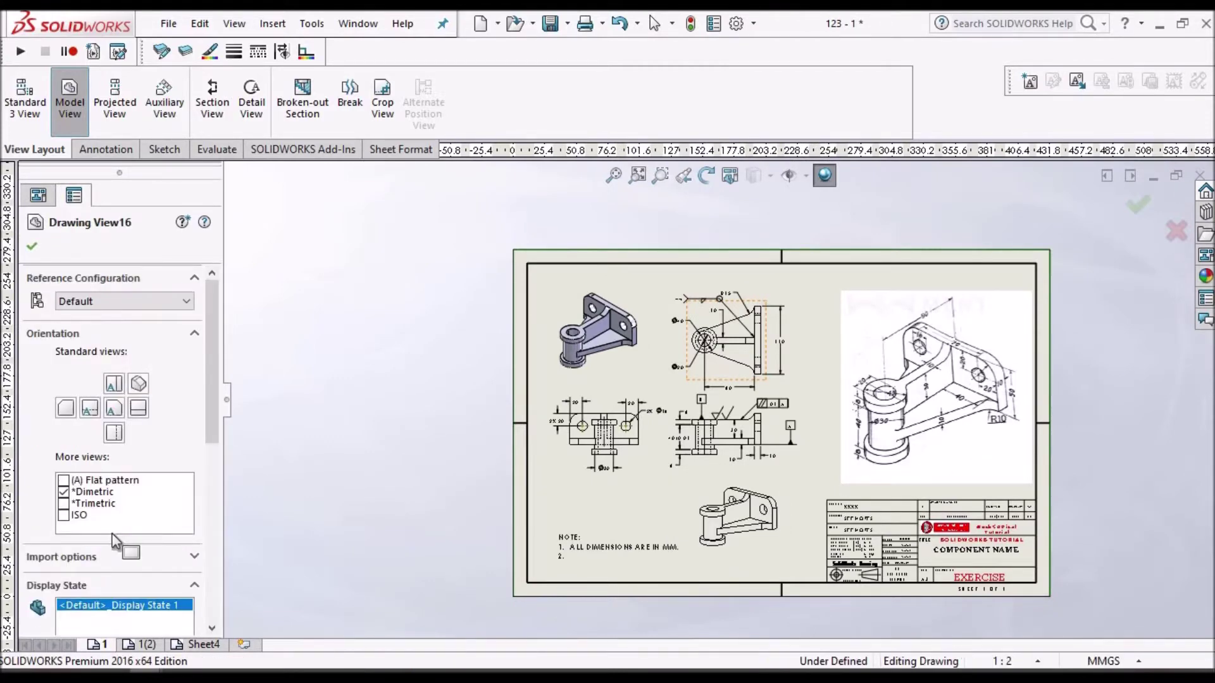
Step: Change the new bracket view's orientation to Front and finally to Right, and accept the view
click(116, 412)
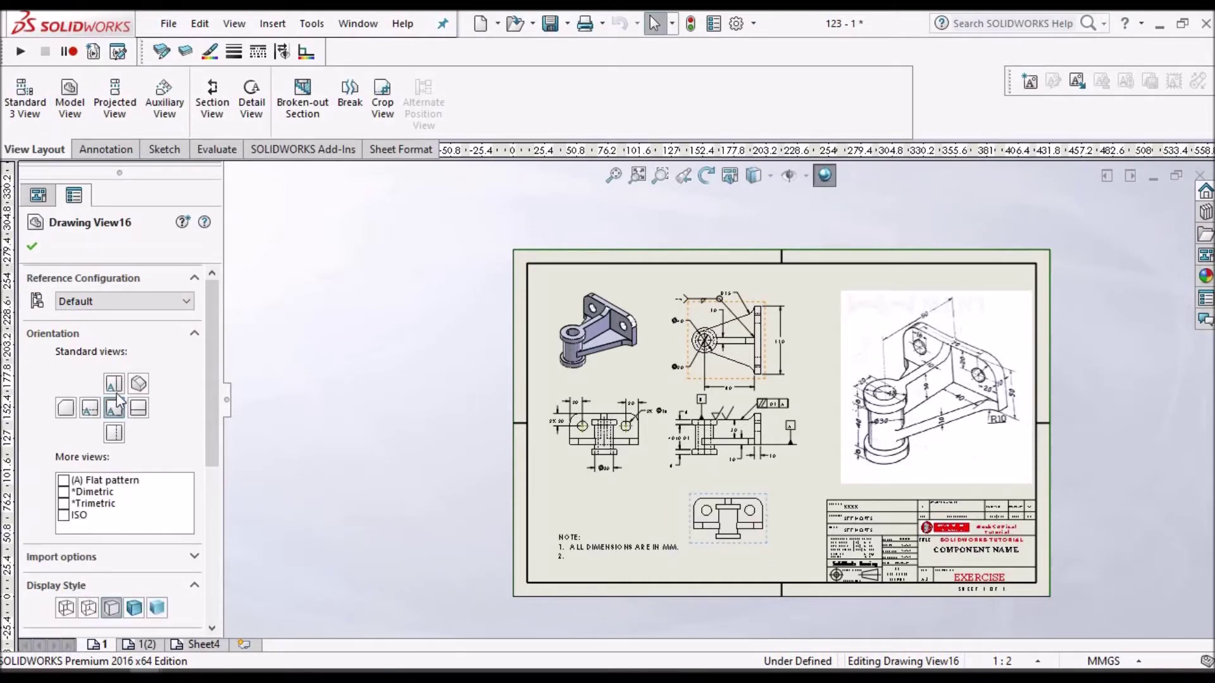
click(144, 413)
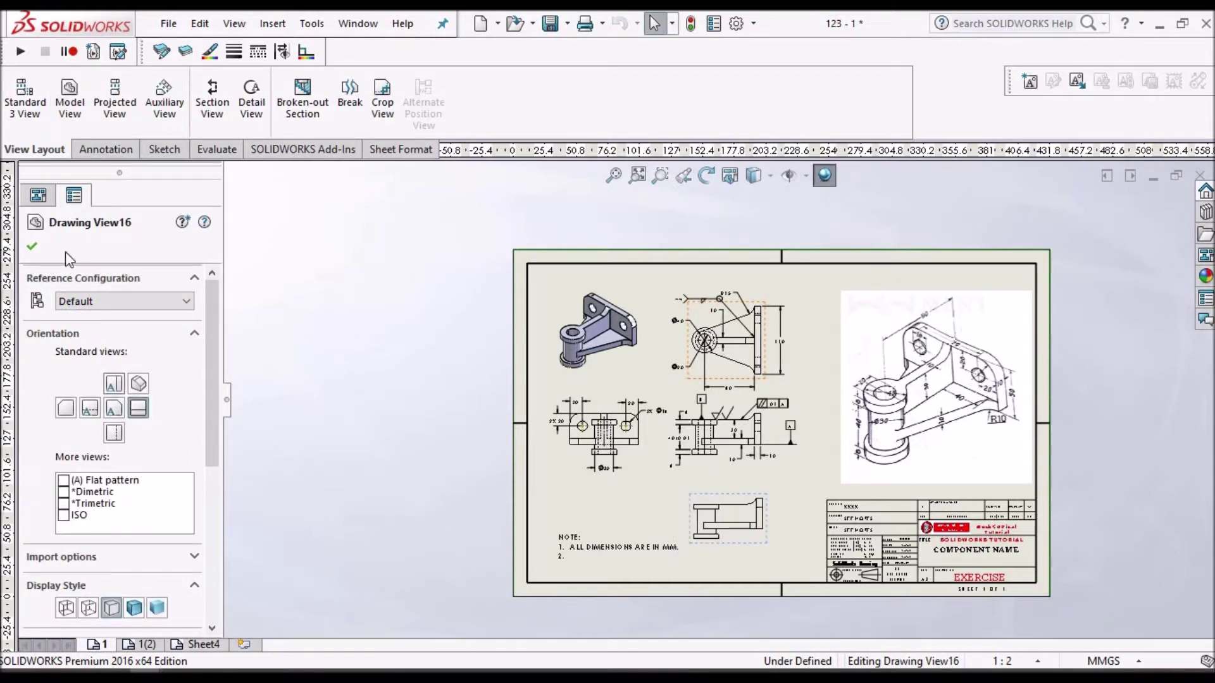
click(35, 250)
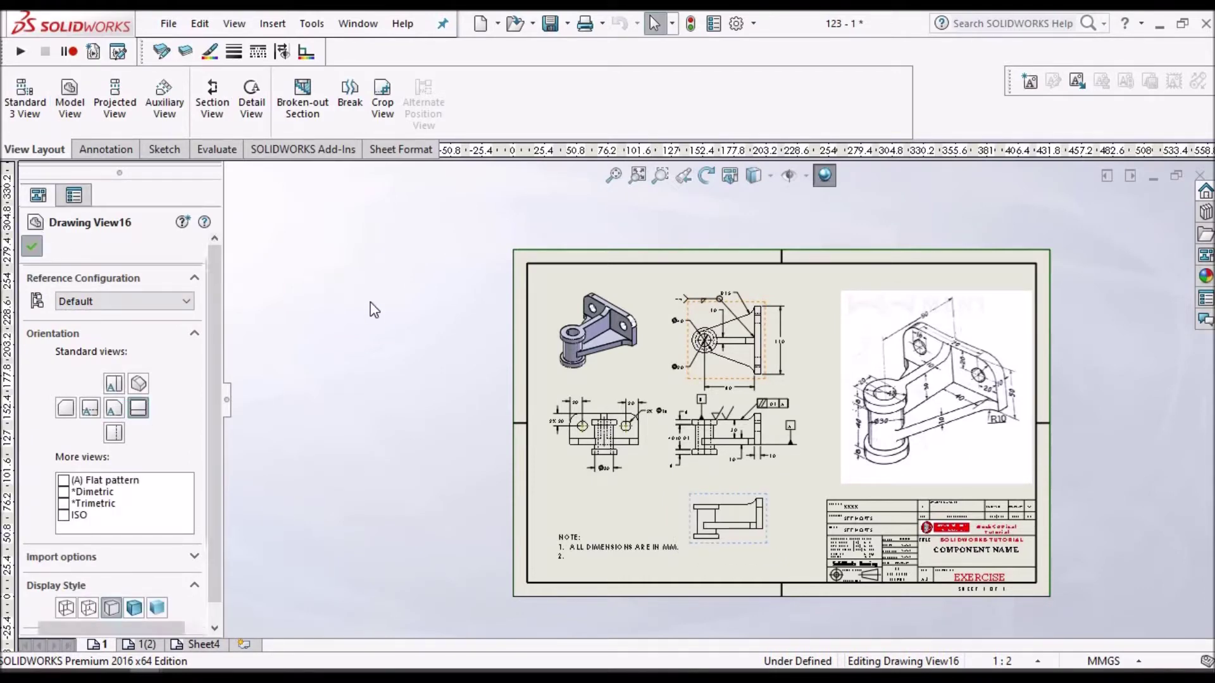
scroll(746, 465, down, 3)
click(745, 465)
scroll(557, 362, down, 4)
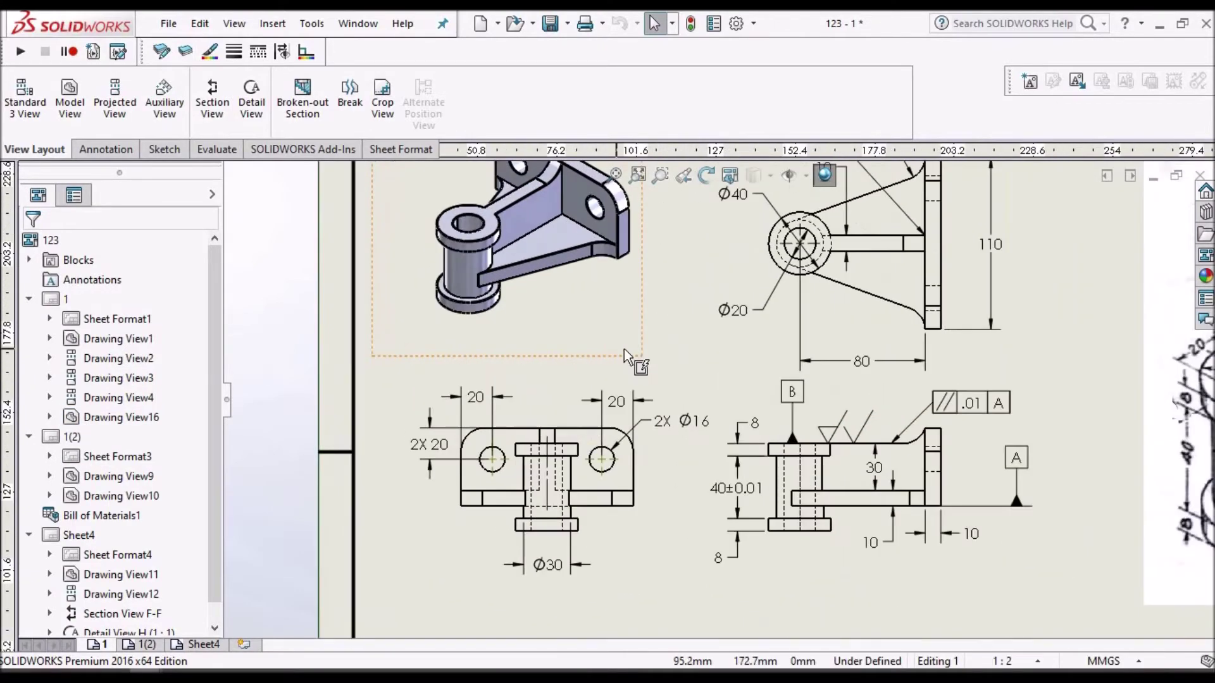
scroll(639, 396, down, 2)
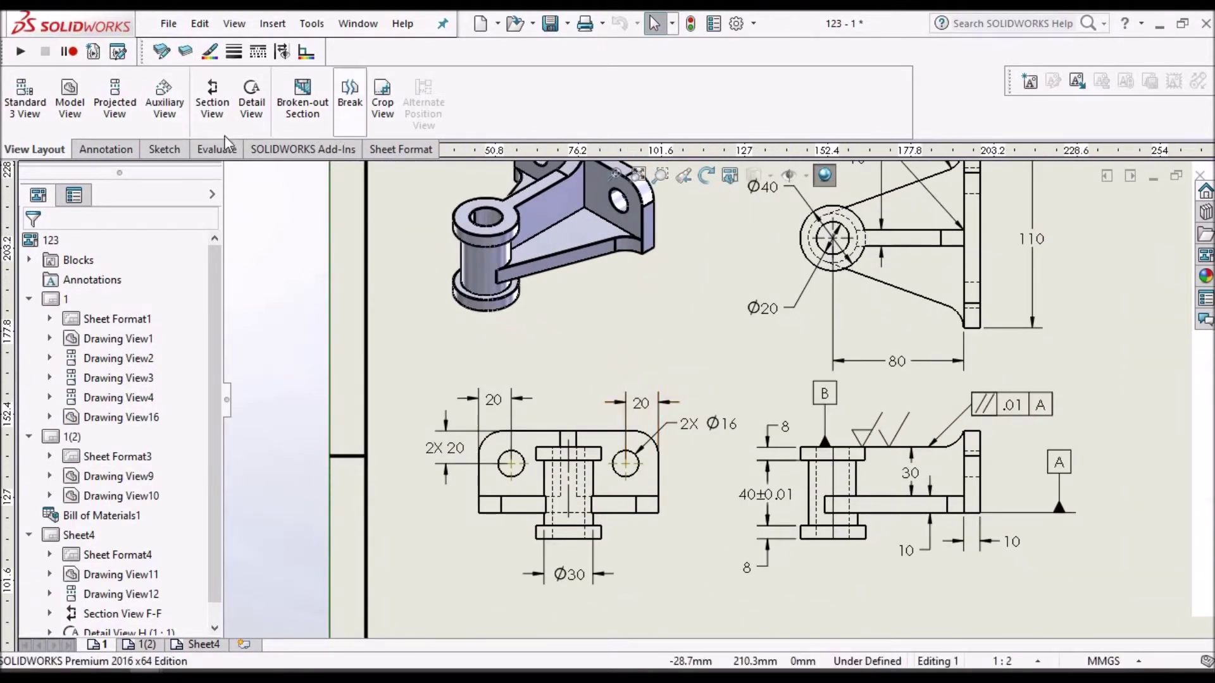
click(124, 152)
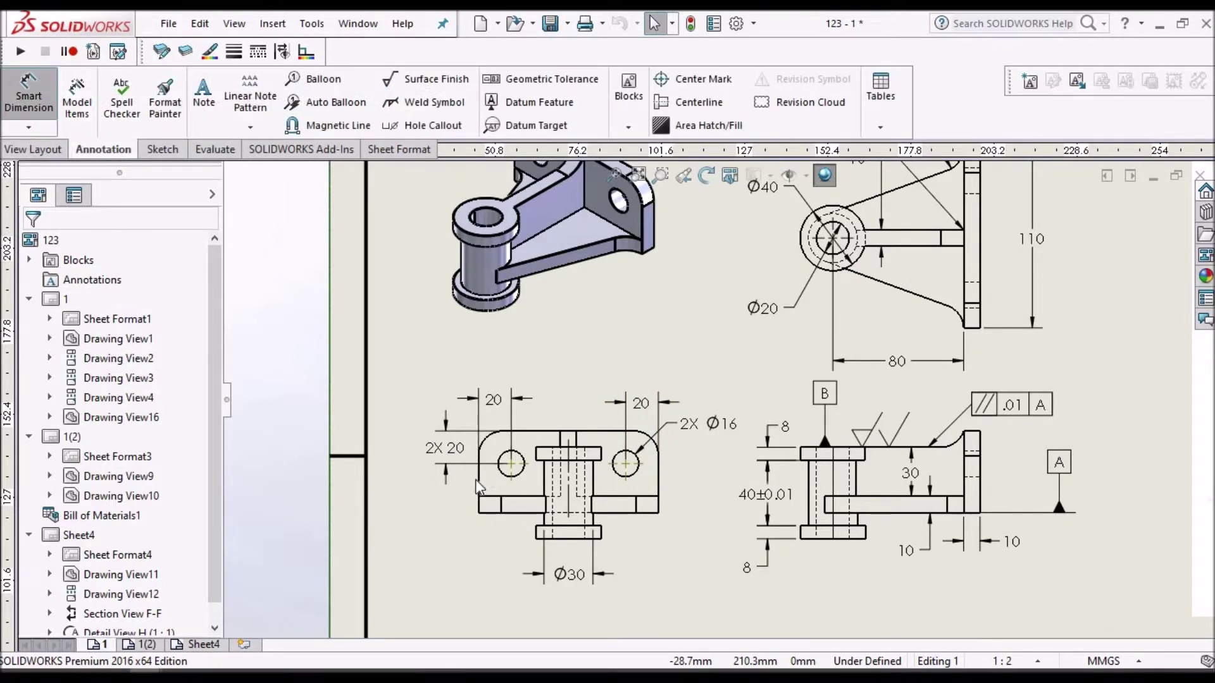
click(480, 491)
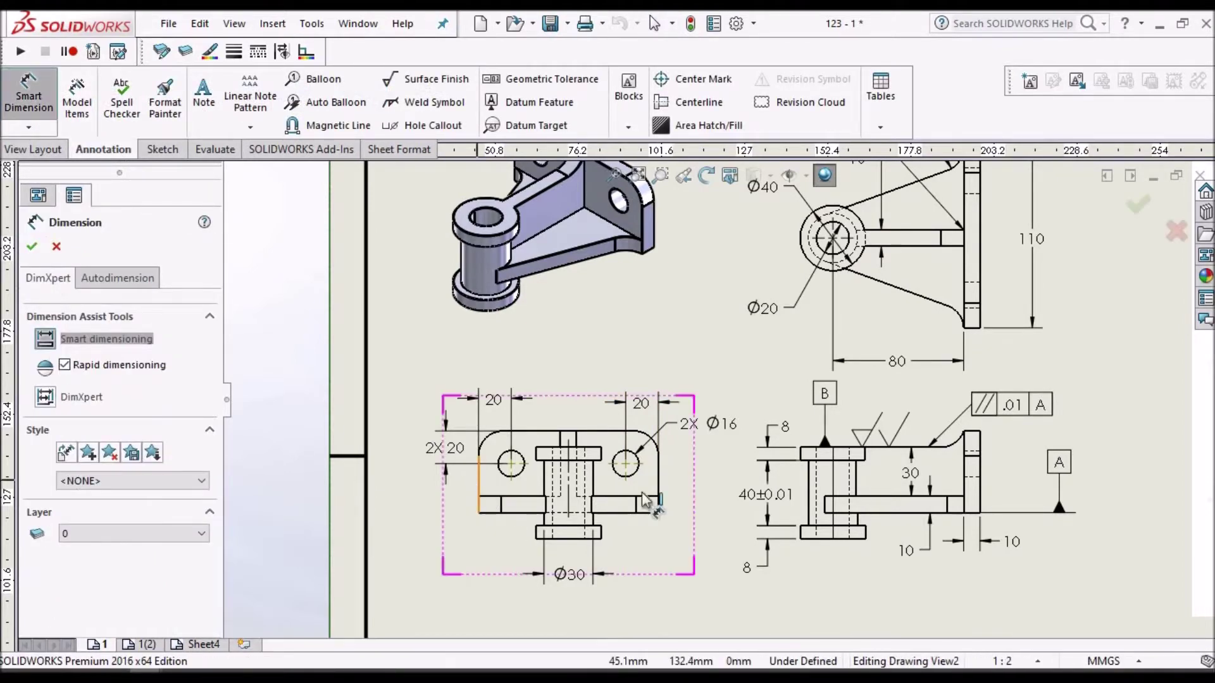
click(659, 487)
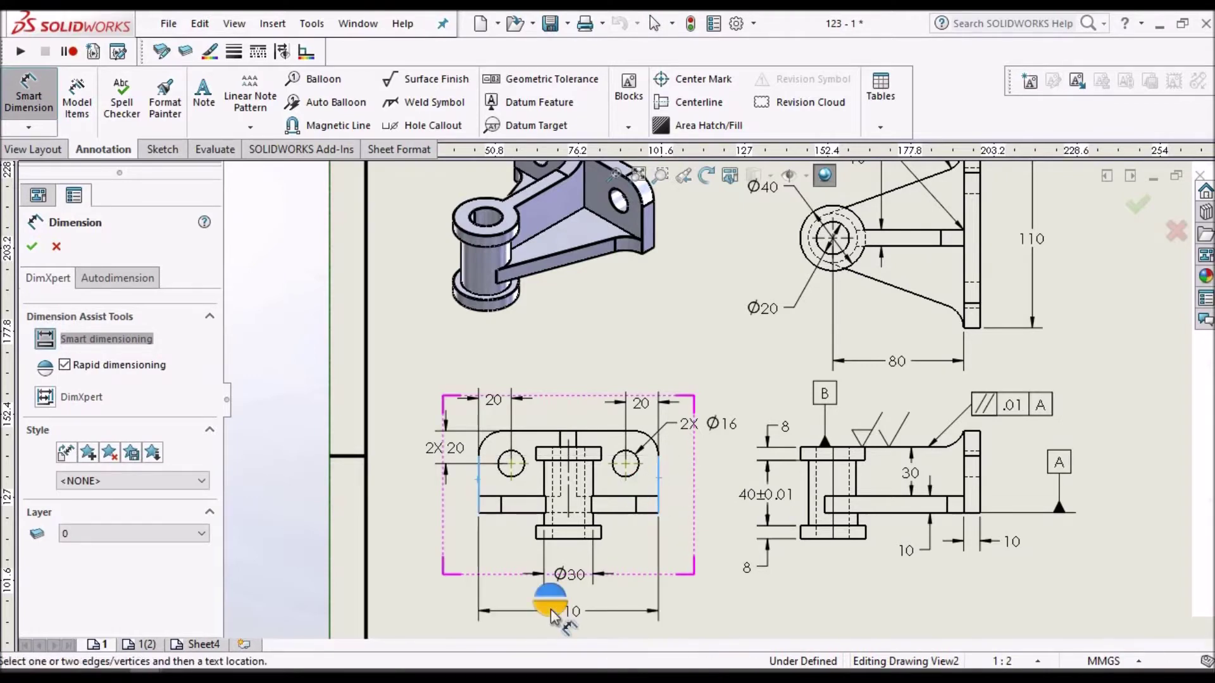
scroll(569, 623, down, 2)
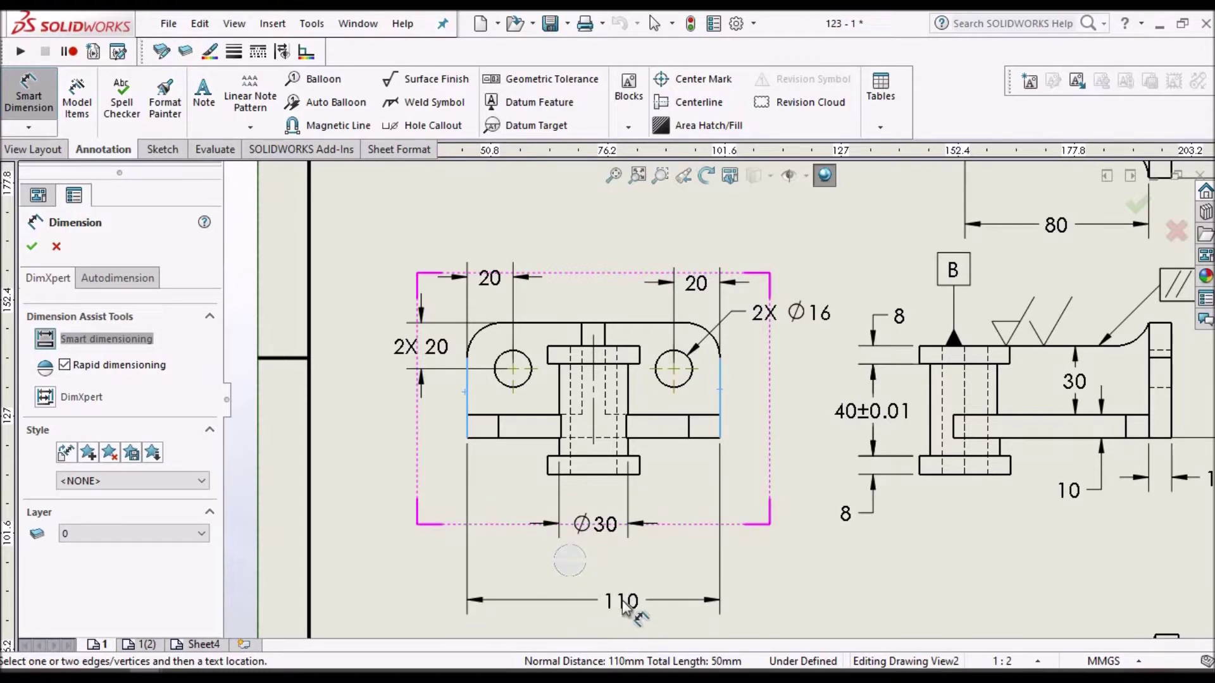
key(Escape)
Step: Give the 80 mm dimension a symmetric tolerance of 0.01 mm with two-decimal (.12) precision
scroll(717, 401, up, 2)
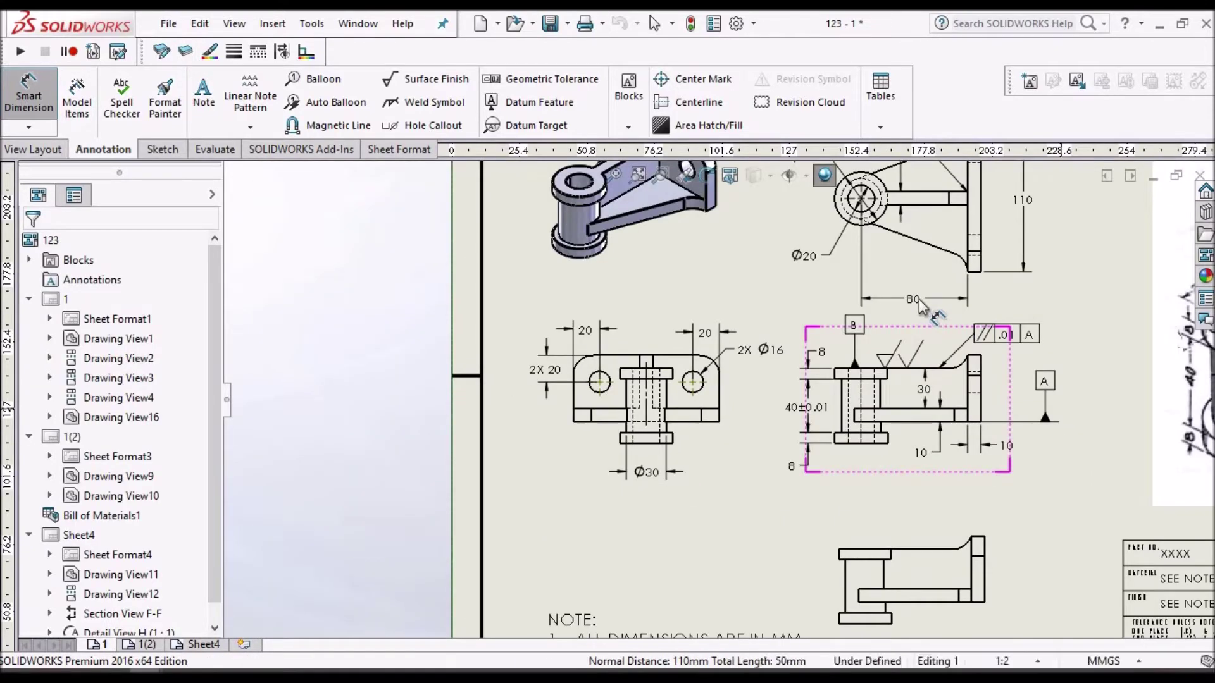
click(918, 299)
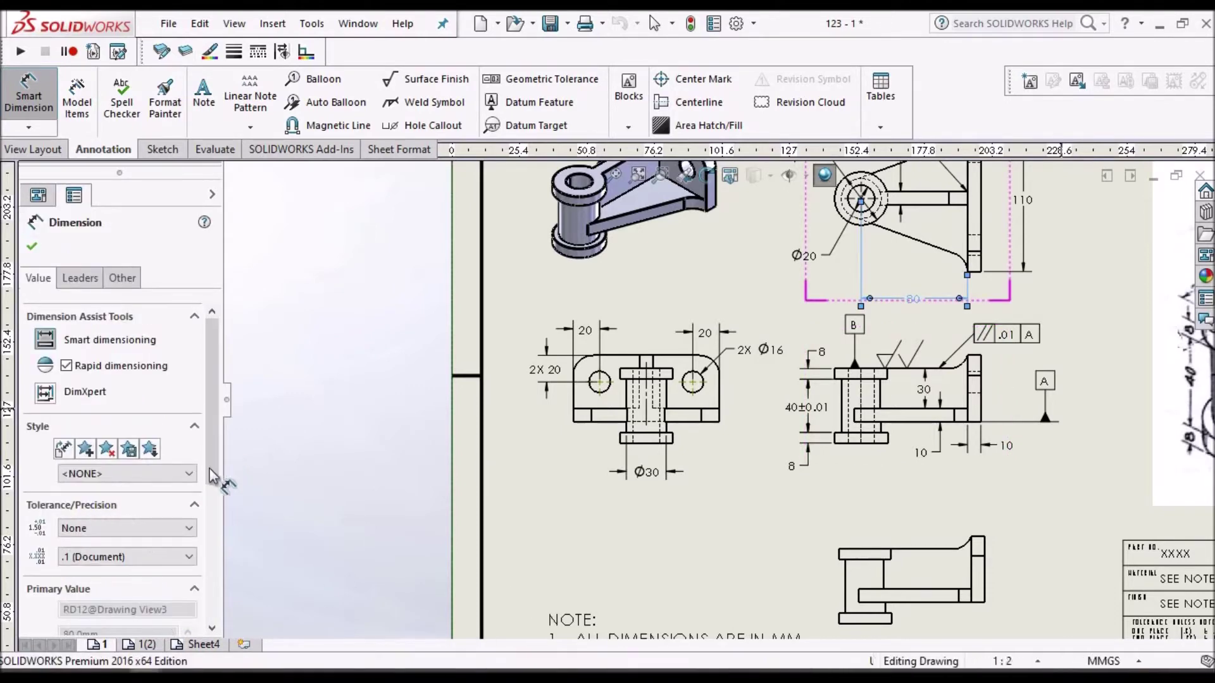
scroll(215, 529, down, 3)
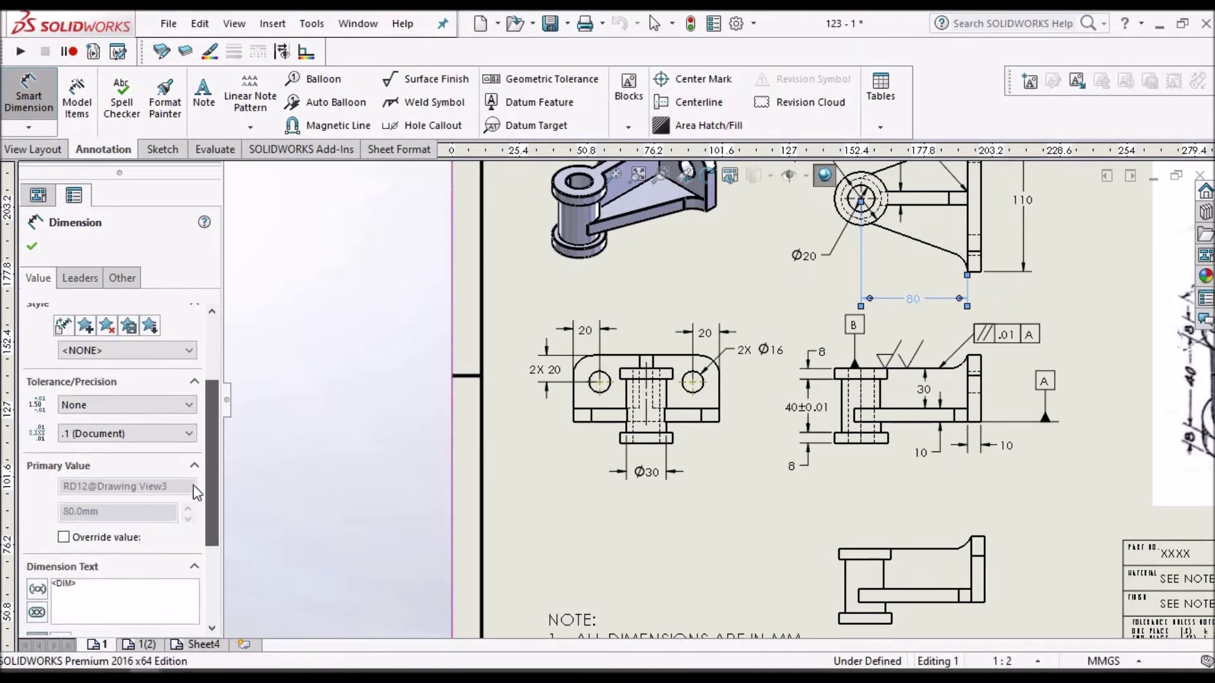
click(161, 403)
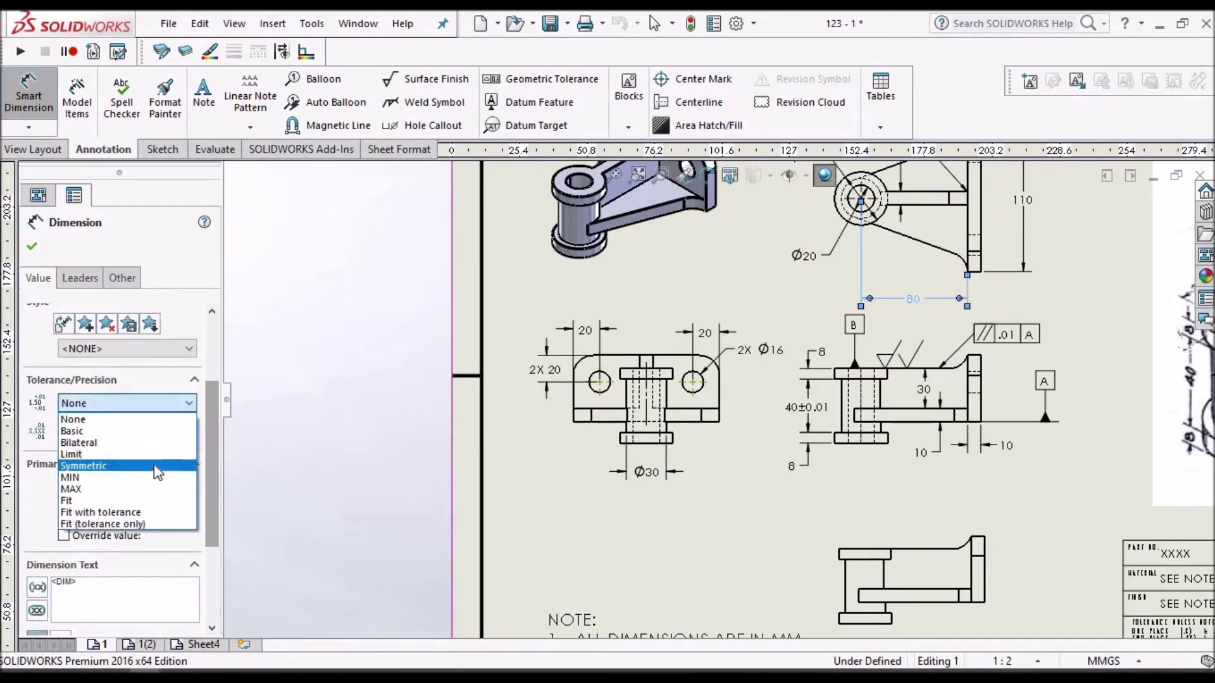
click(157, 467)
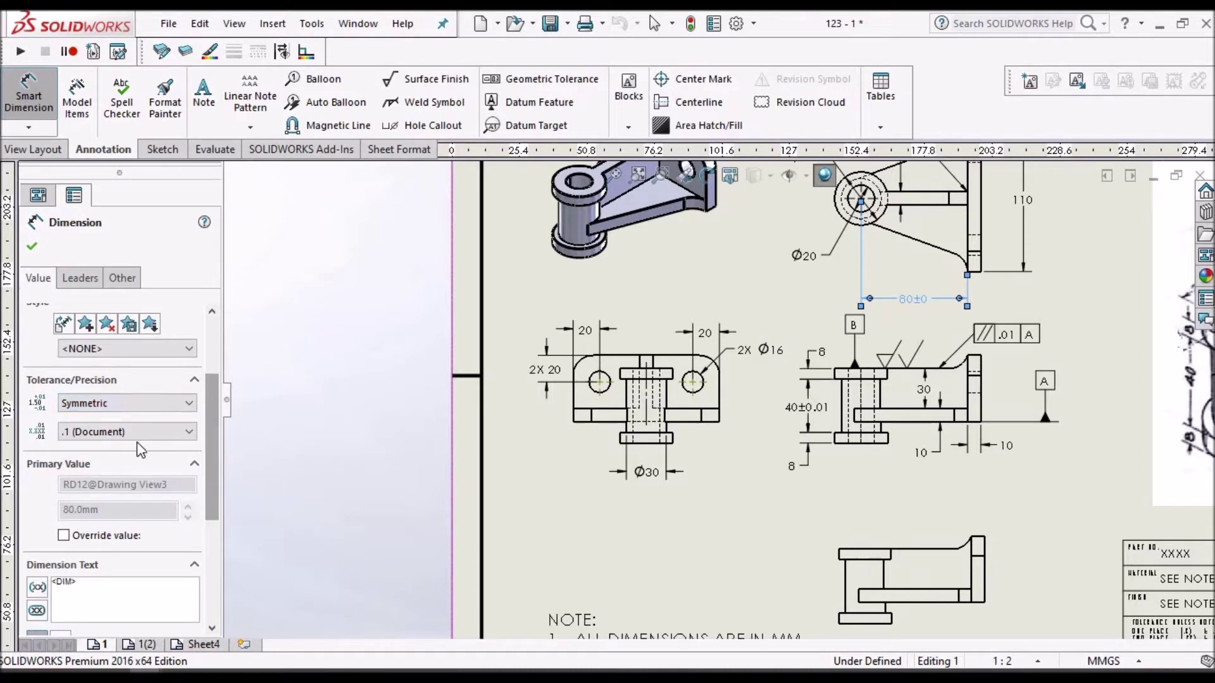
click(124, 432)
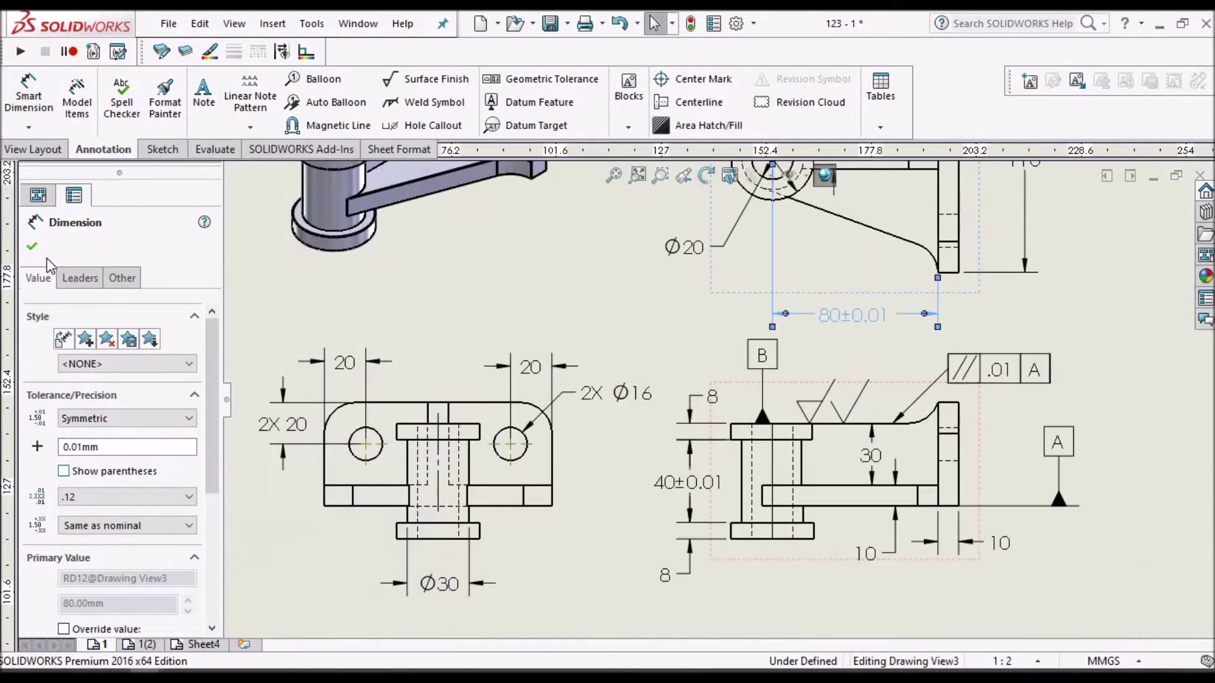
click(31, 250)
scroll(759, 316, up, 3)
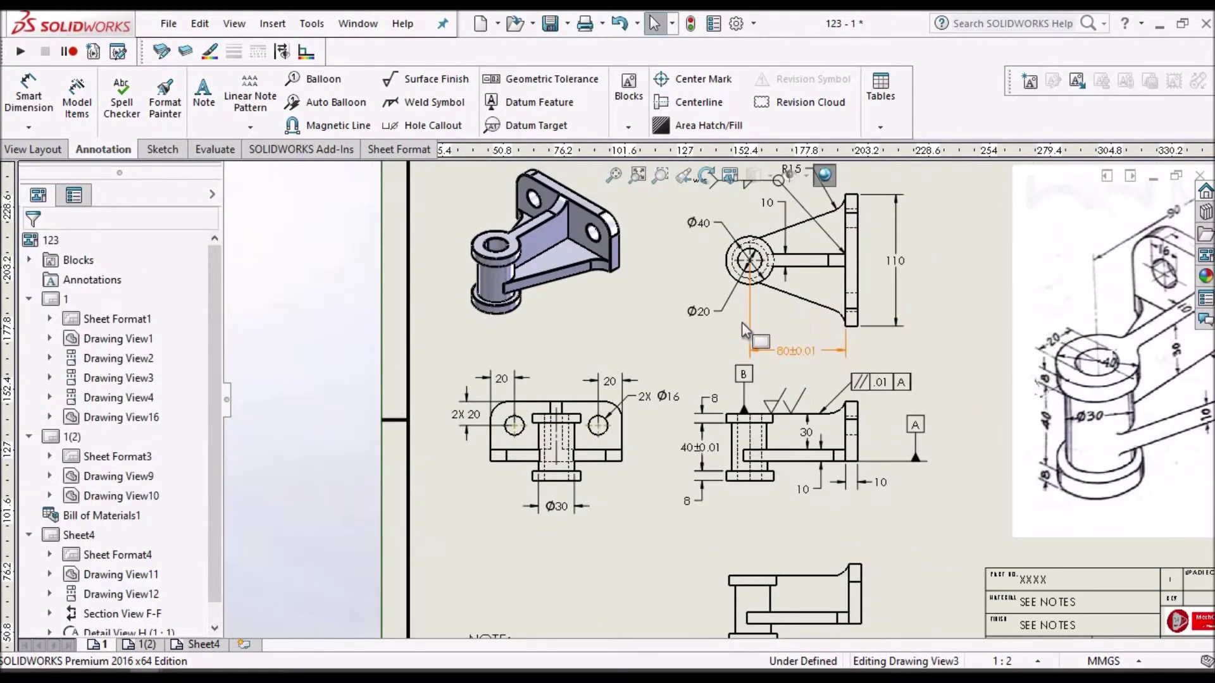
scroll(731, 322, down, 3)
scroll(717, 440, up, 3)
scroll(717, 447, down, 2)
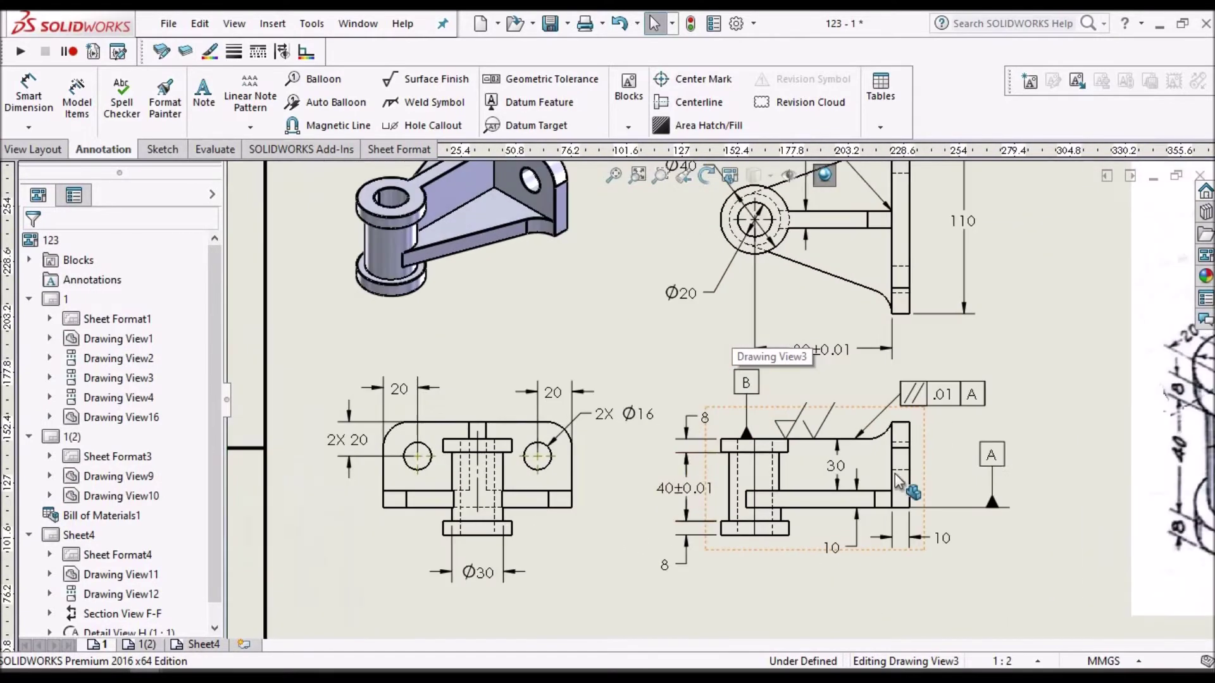
click(994, 456)
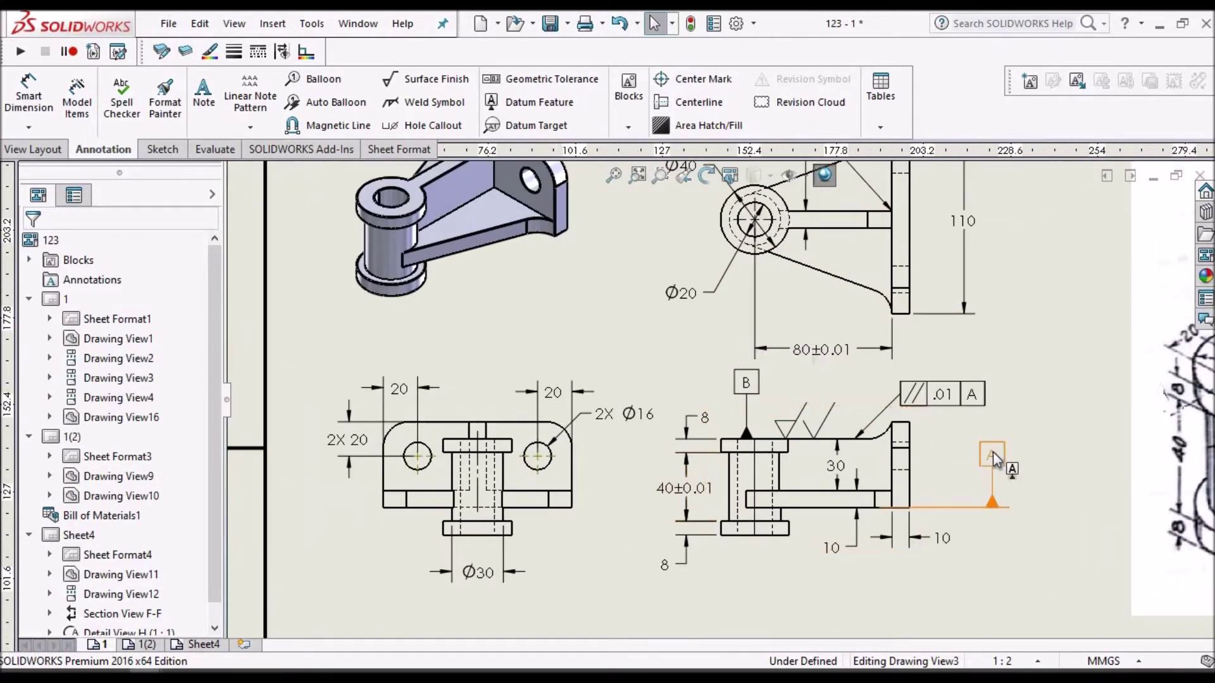
click(527, 106)
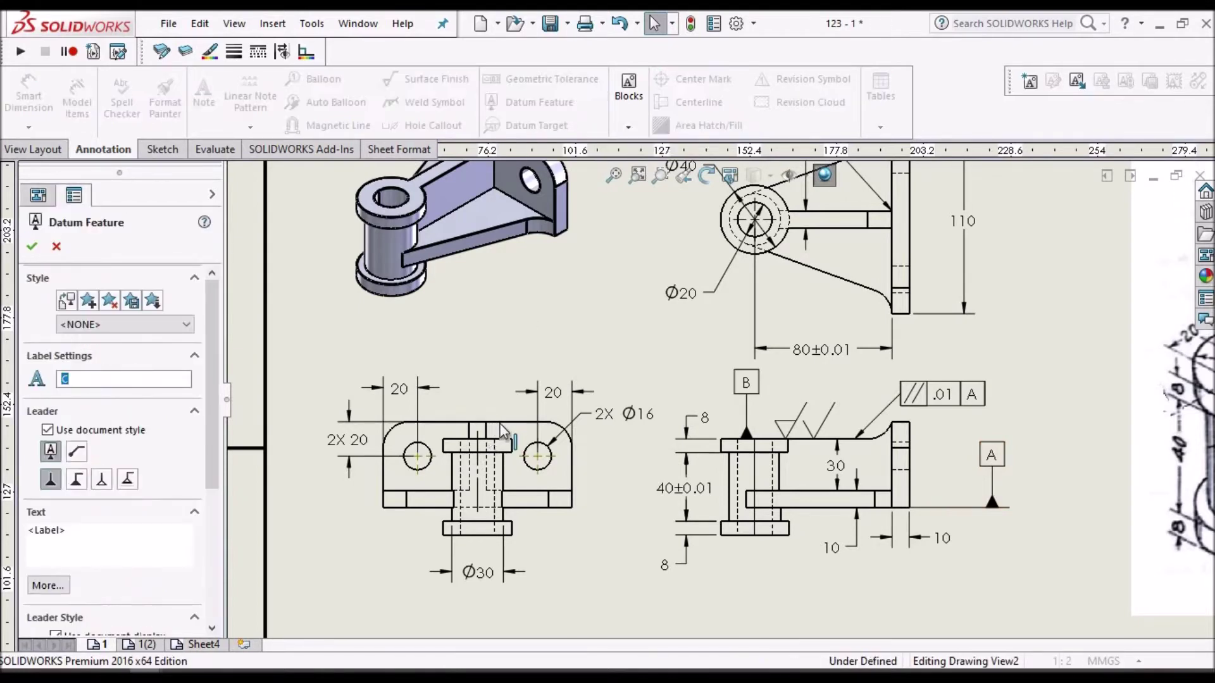
click(506, 417)
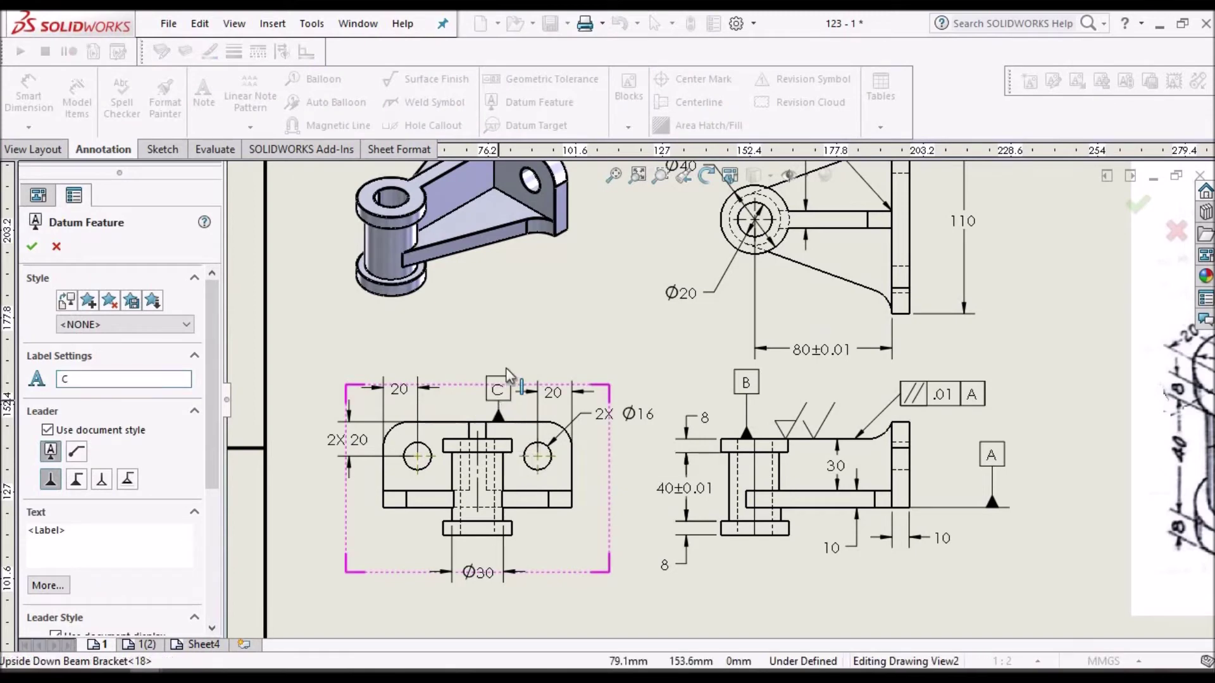
key(Escape)
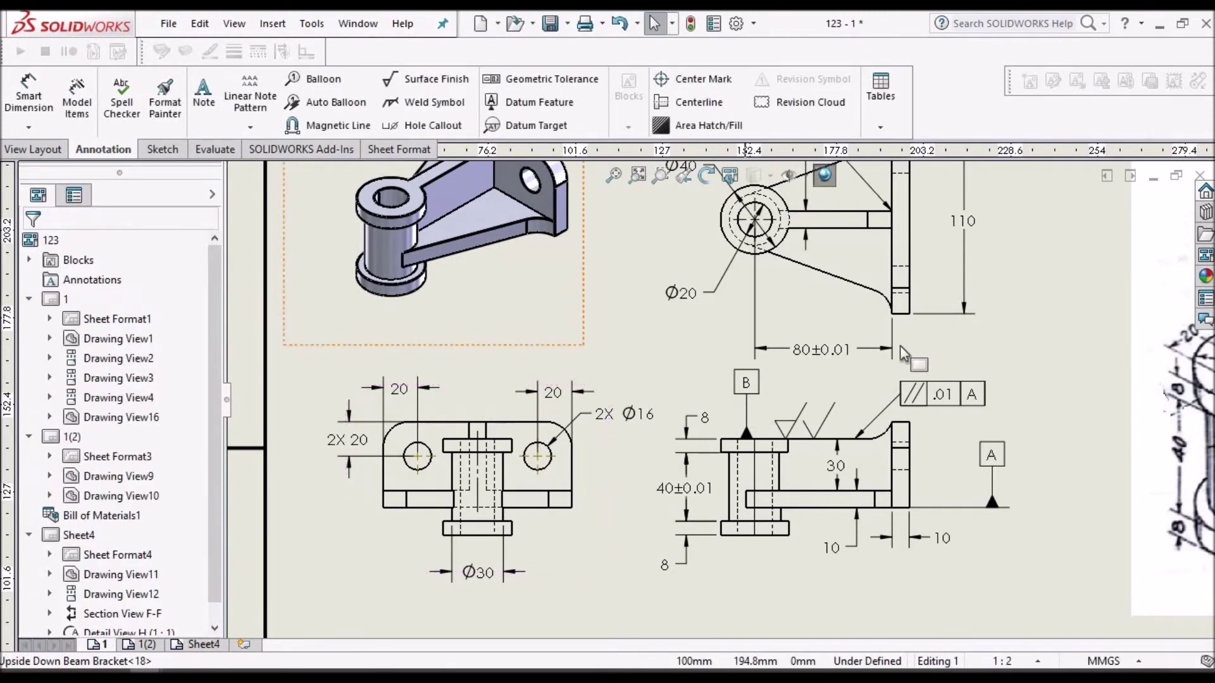
Step: Examine the parallelism frame and surface finish symbols on the side view, the weld symbol on the view above, and the overall sheet
scroll(924, 429, down, 2)
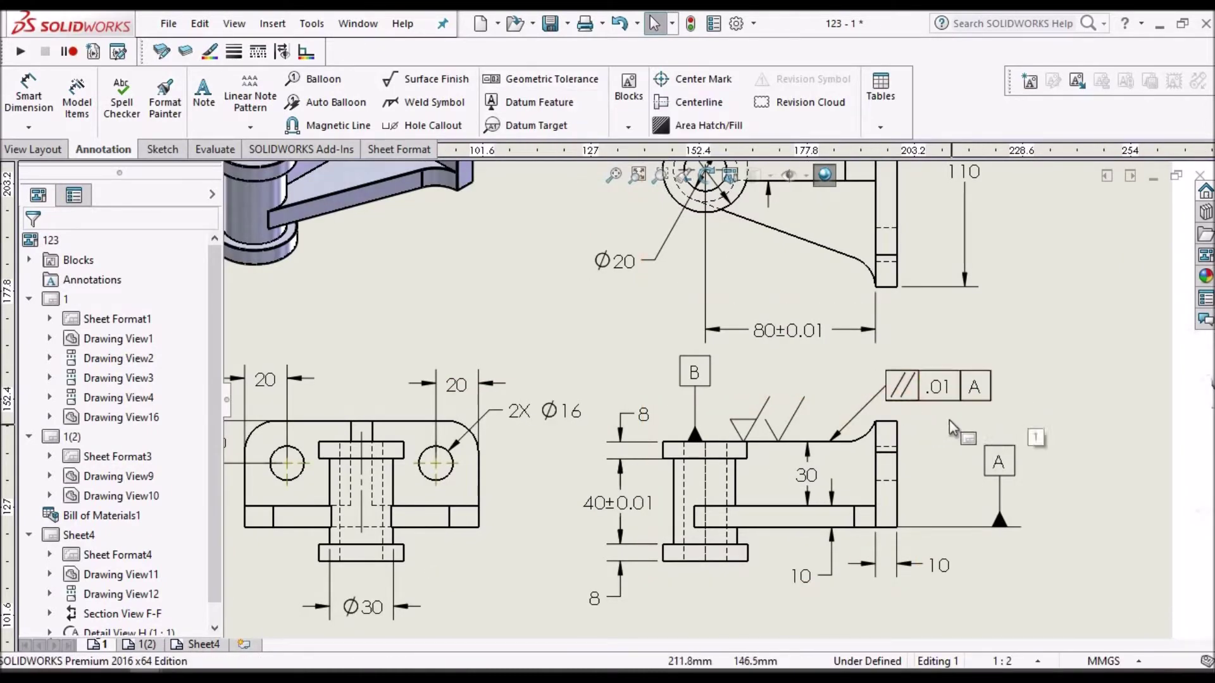
scroll(930, 404, down, 1)
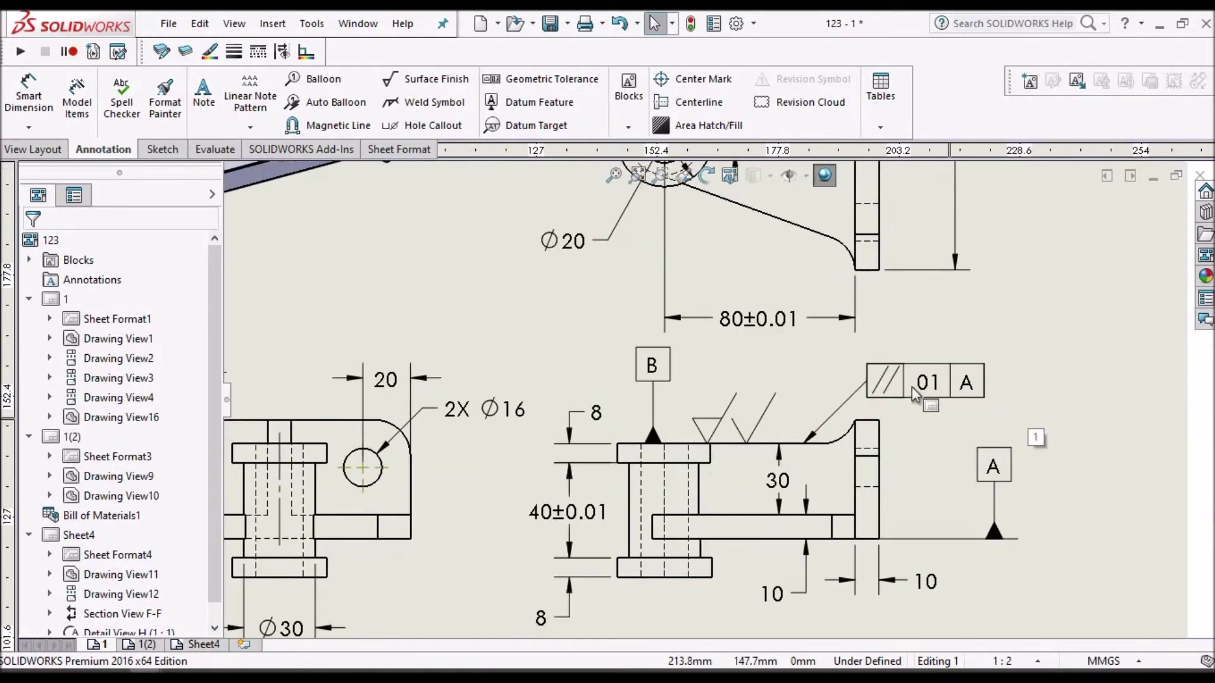
click(452, 89)
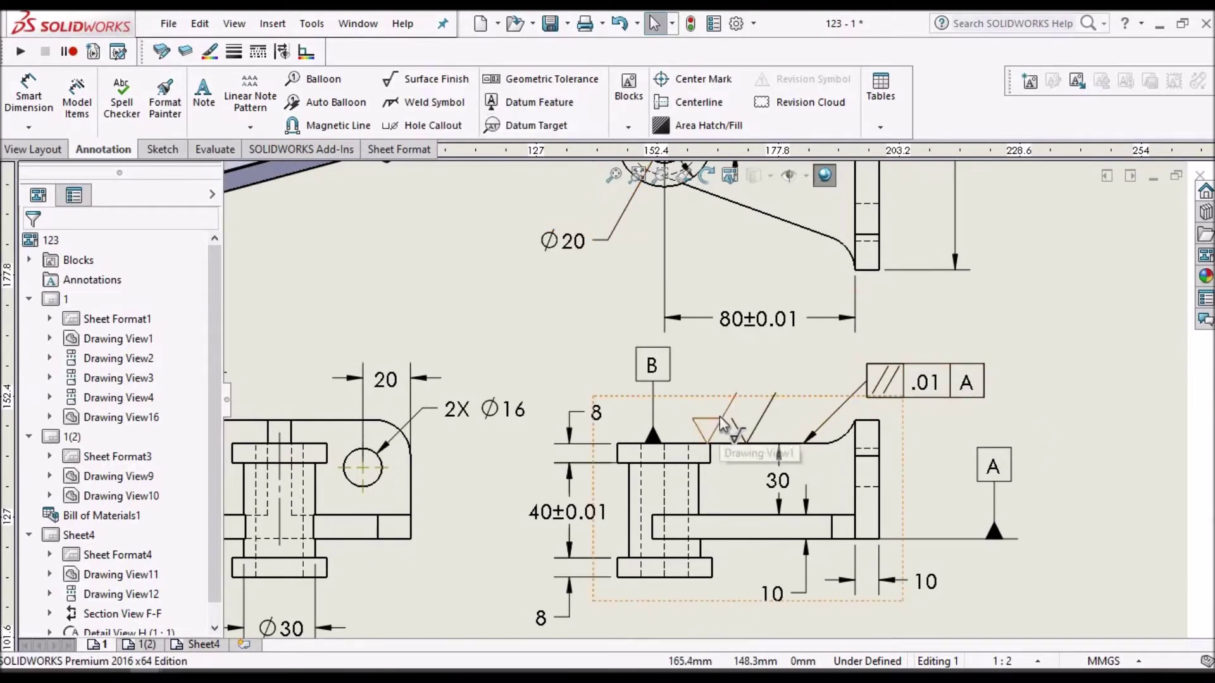
scroll(719, 430, up, 2)
scroll(719, 218, up, 2)
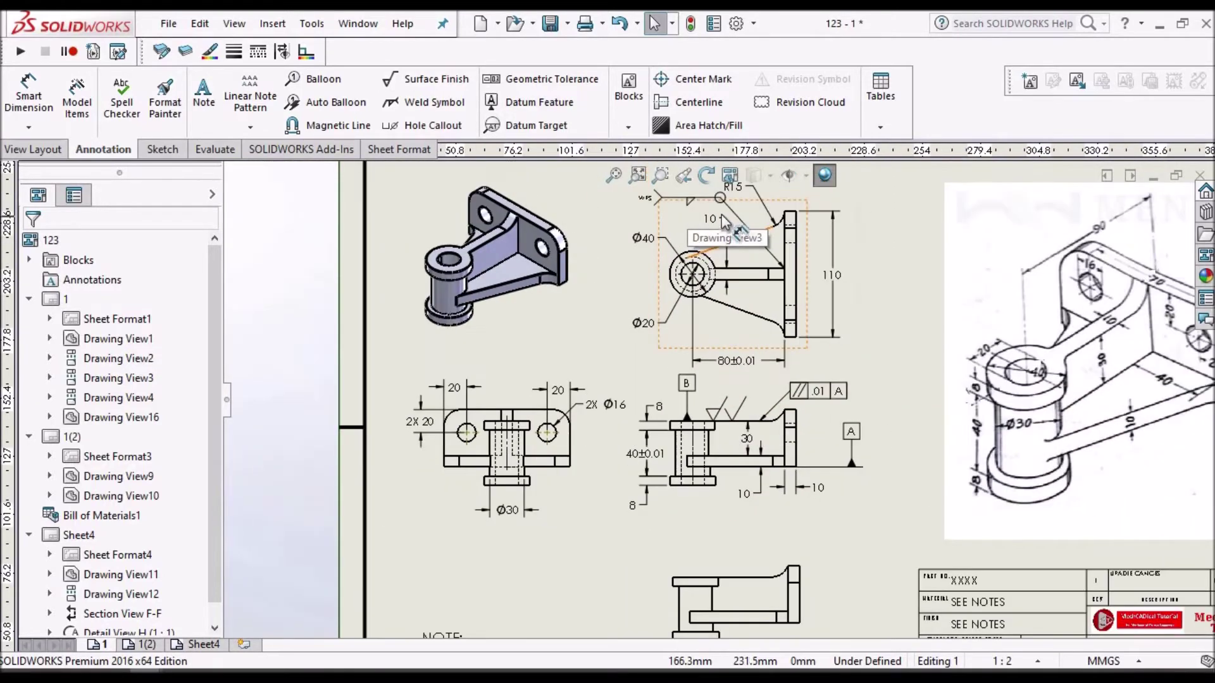
scroll(722, 217, down, 1)
scroll(719, 217, down, 3)
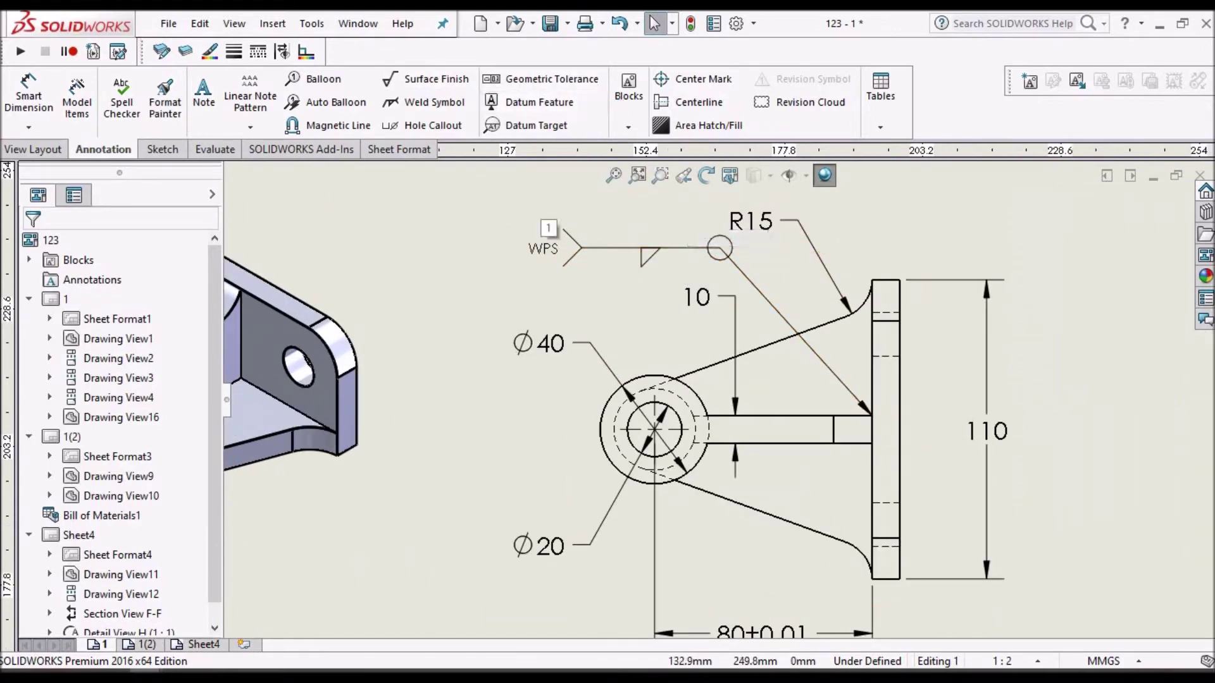
click(542, 201)
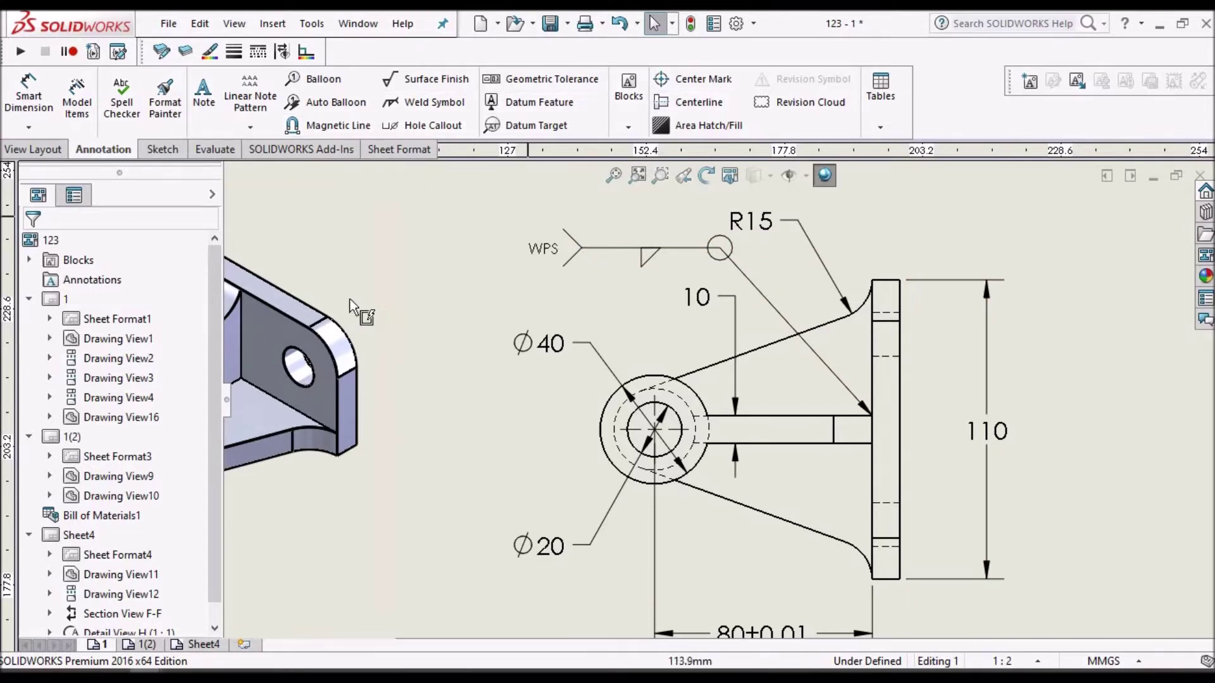
scroll(411, 297, up, 3)
scroll(620, 411, up, 2)
scroll(749, 525, up, 2)
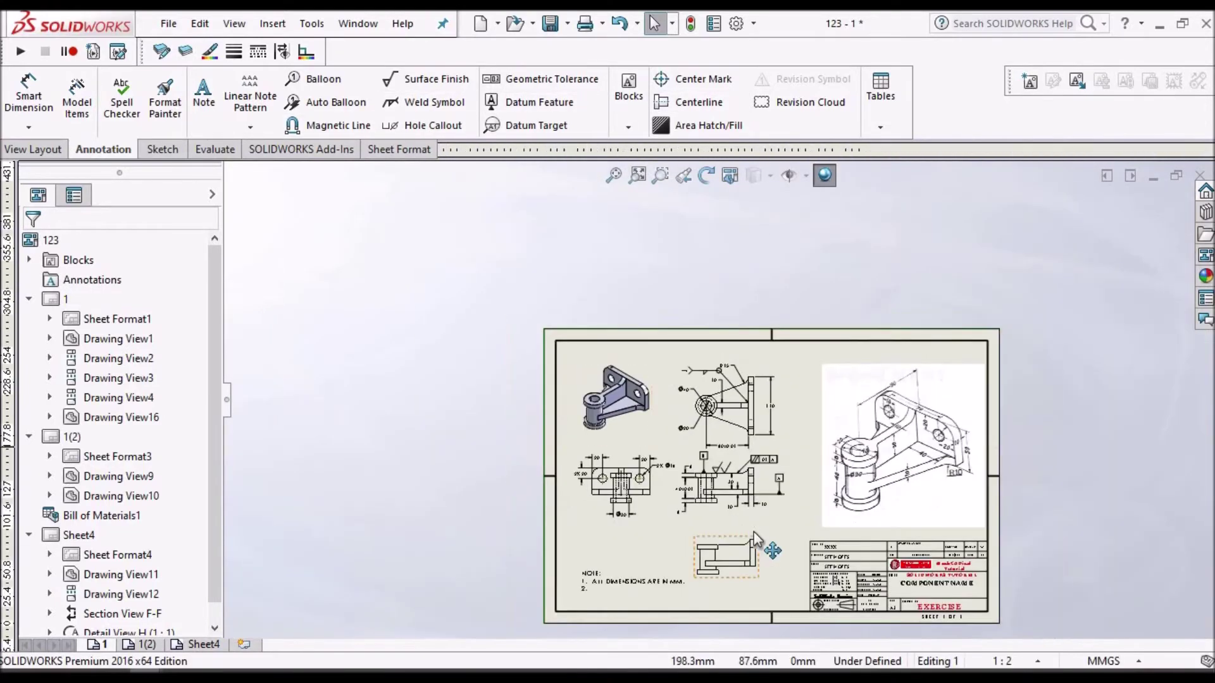
scroll(754, 532, down, 2)
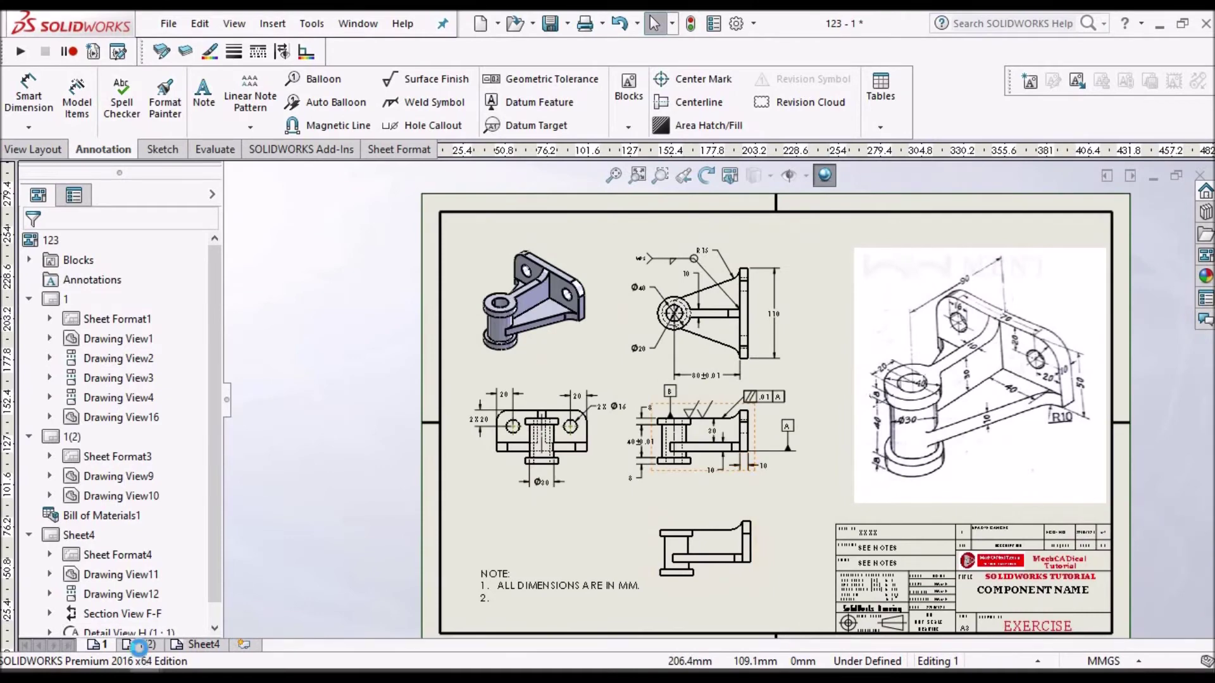
Step: Switch to sheet 1(2), which holds the ballooned exploded view and the parts table
click(139, 646)
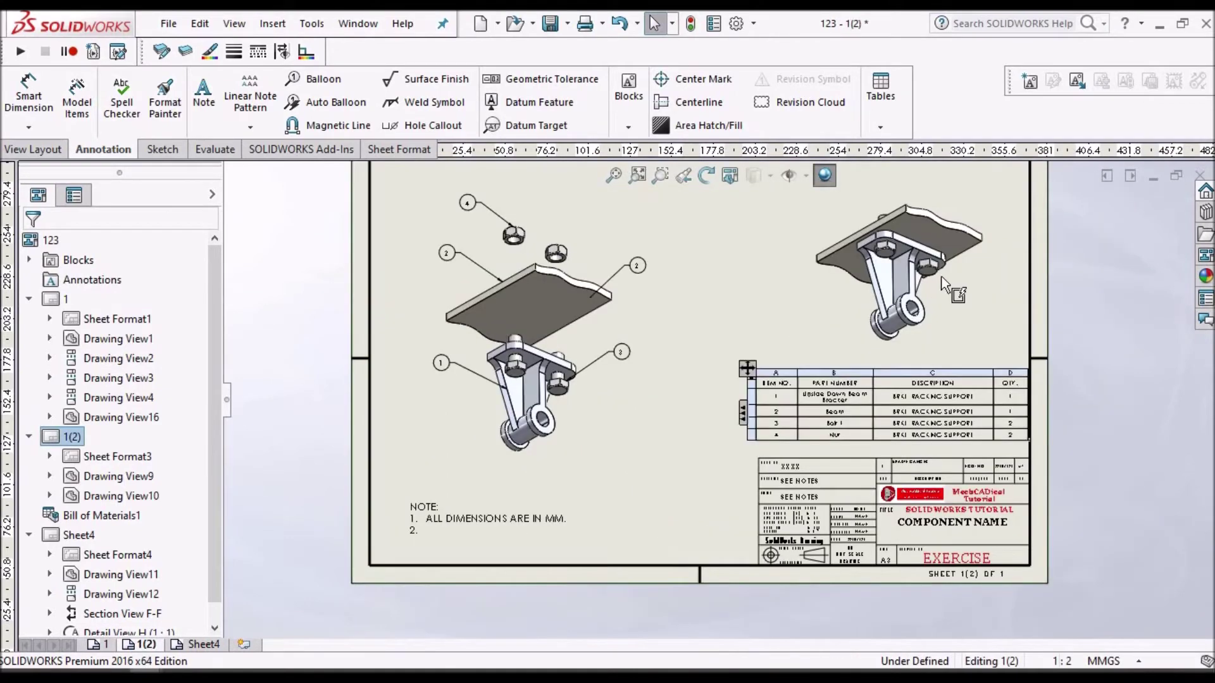
scroll(946, 286, down, 2)
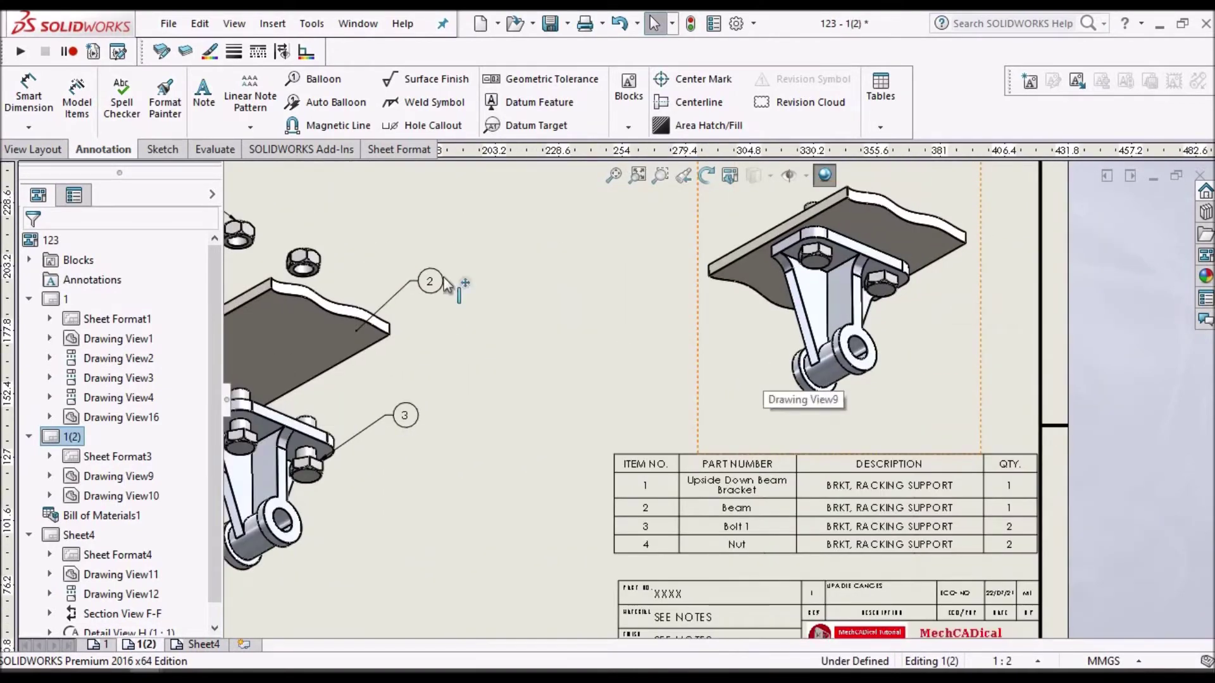
scroll(773, 336, up, 1)
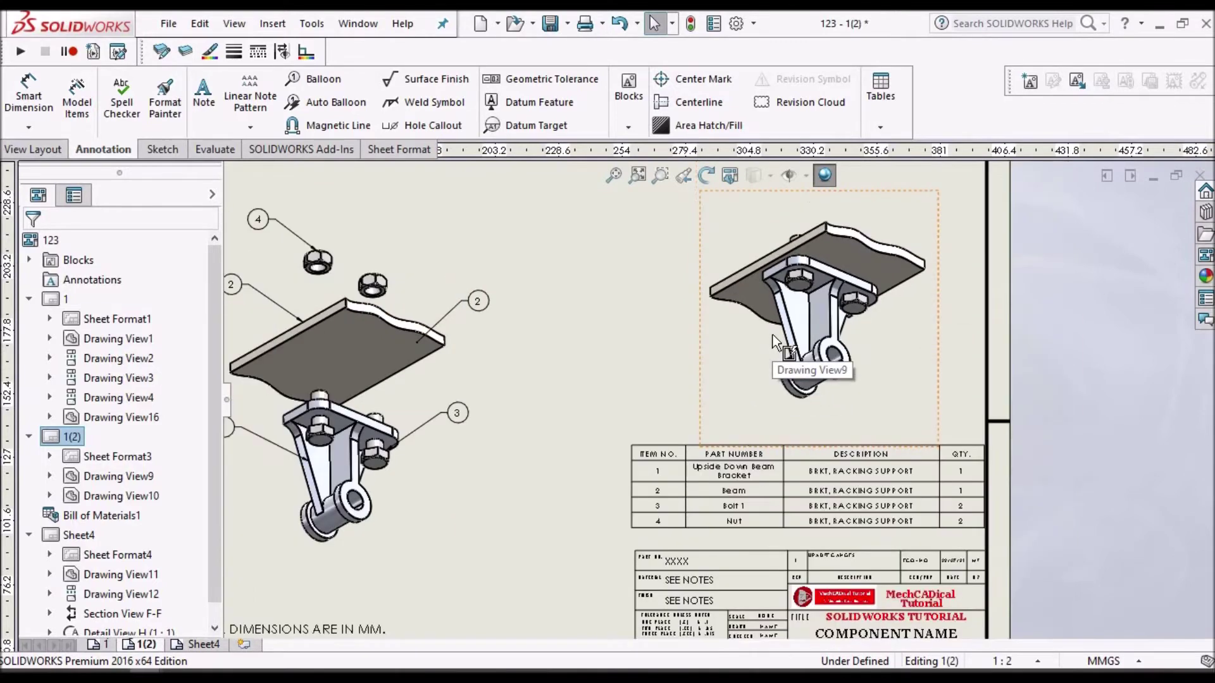
Step: Show the assembled view above the parts table in its exploded state, ExplView1, through the drawing view properties
click(757, 370)
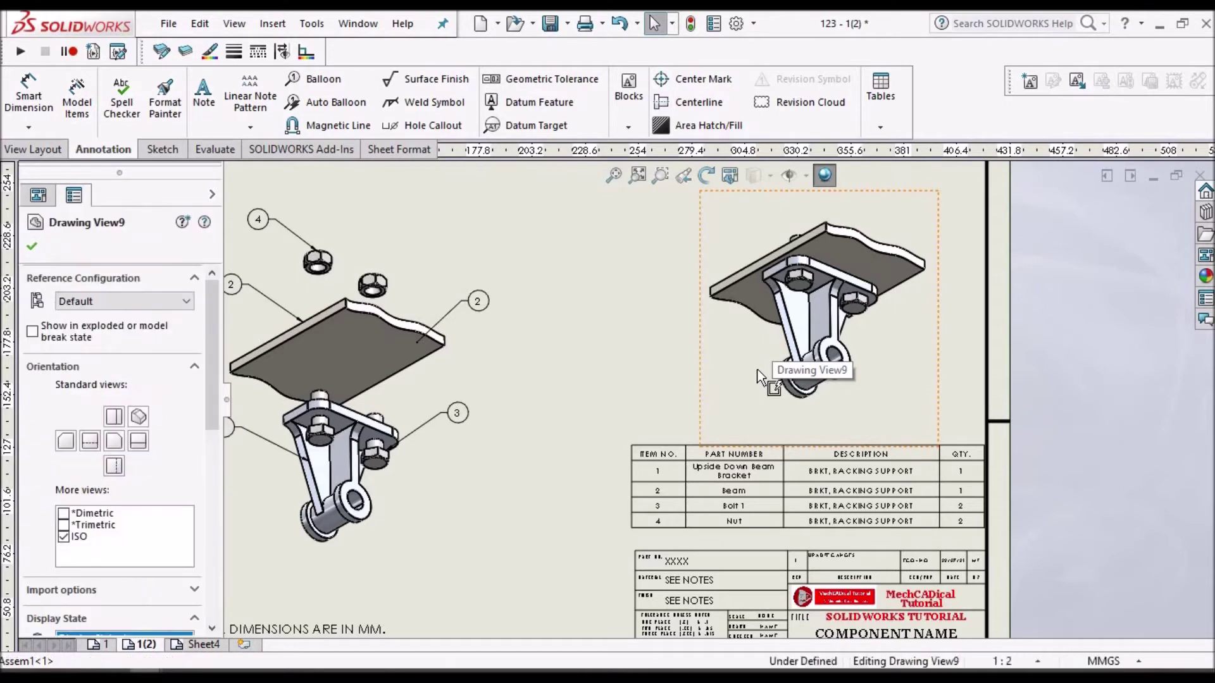
right_click(757, 370)
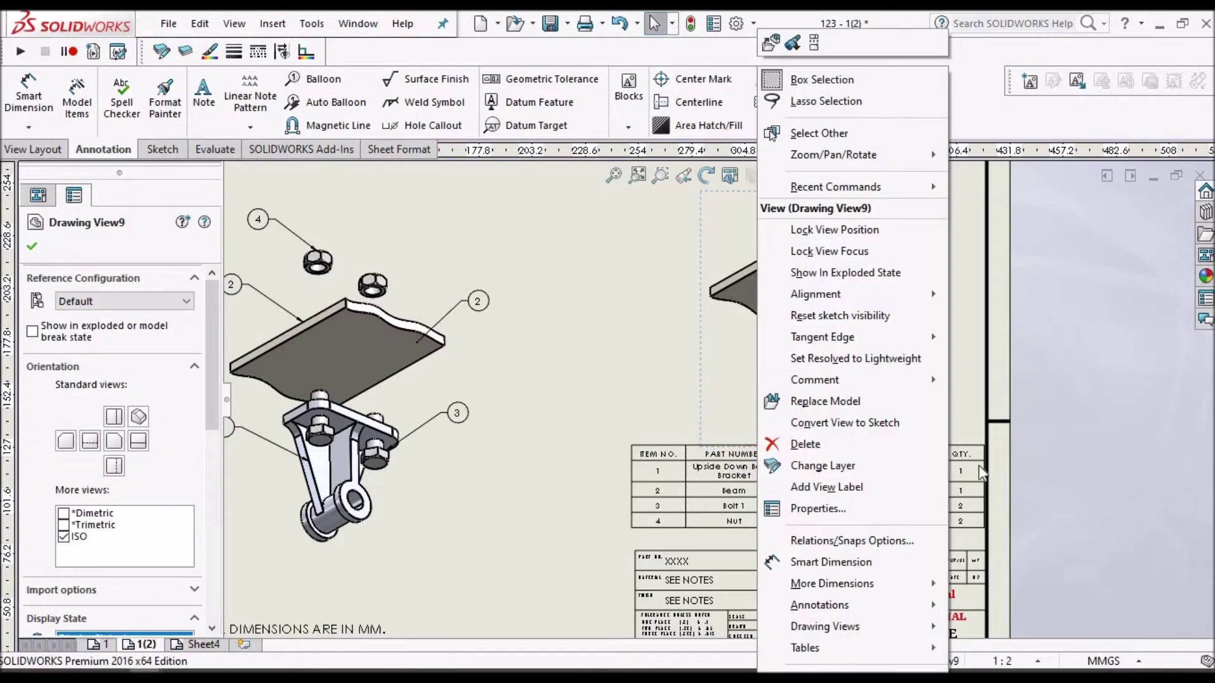
click(822, 510)
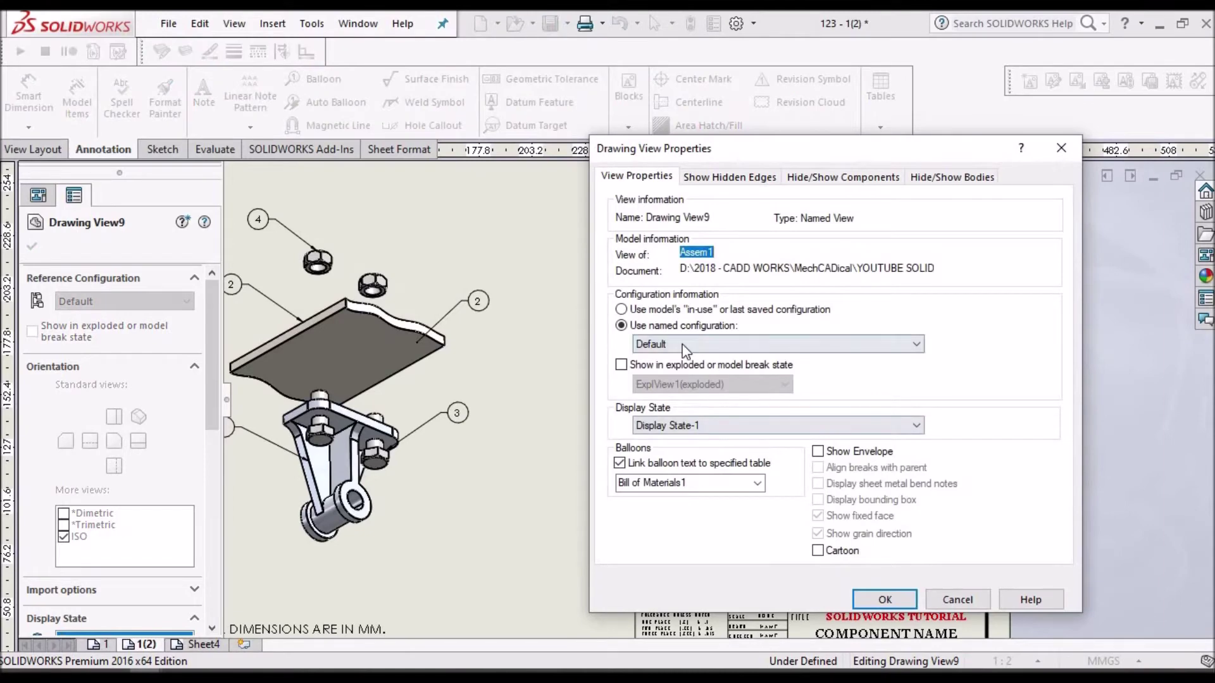
click(620, 365)
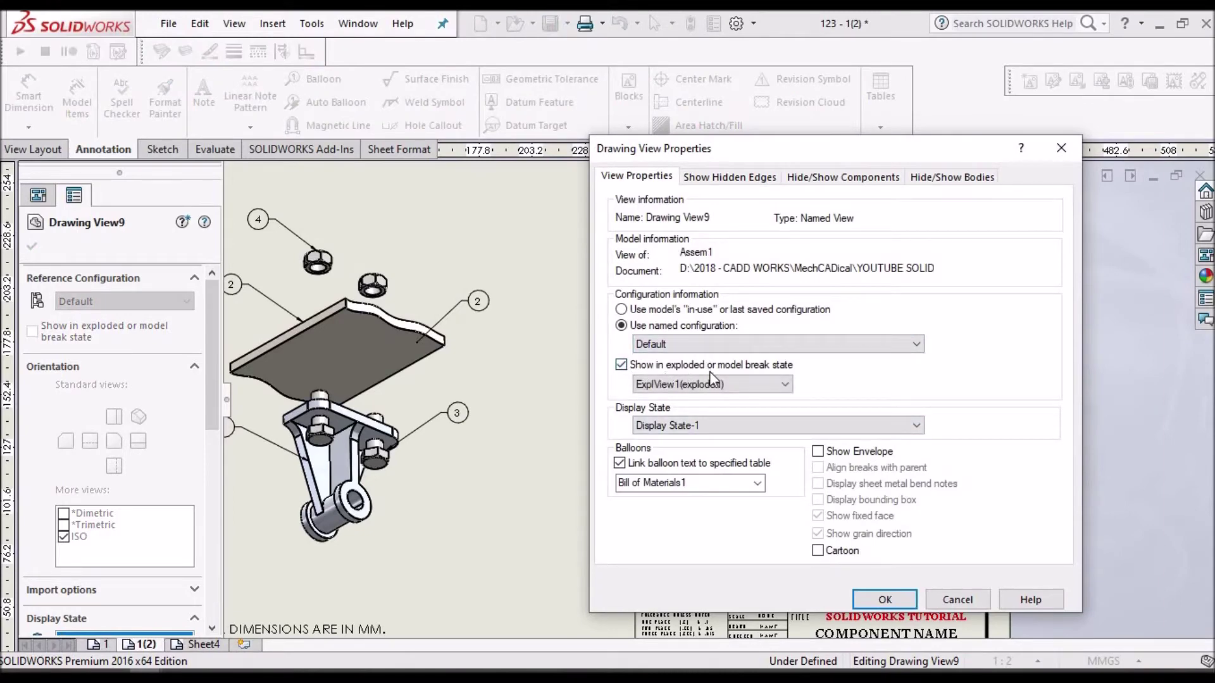
click(885, 599)
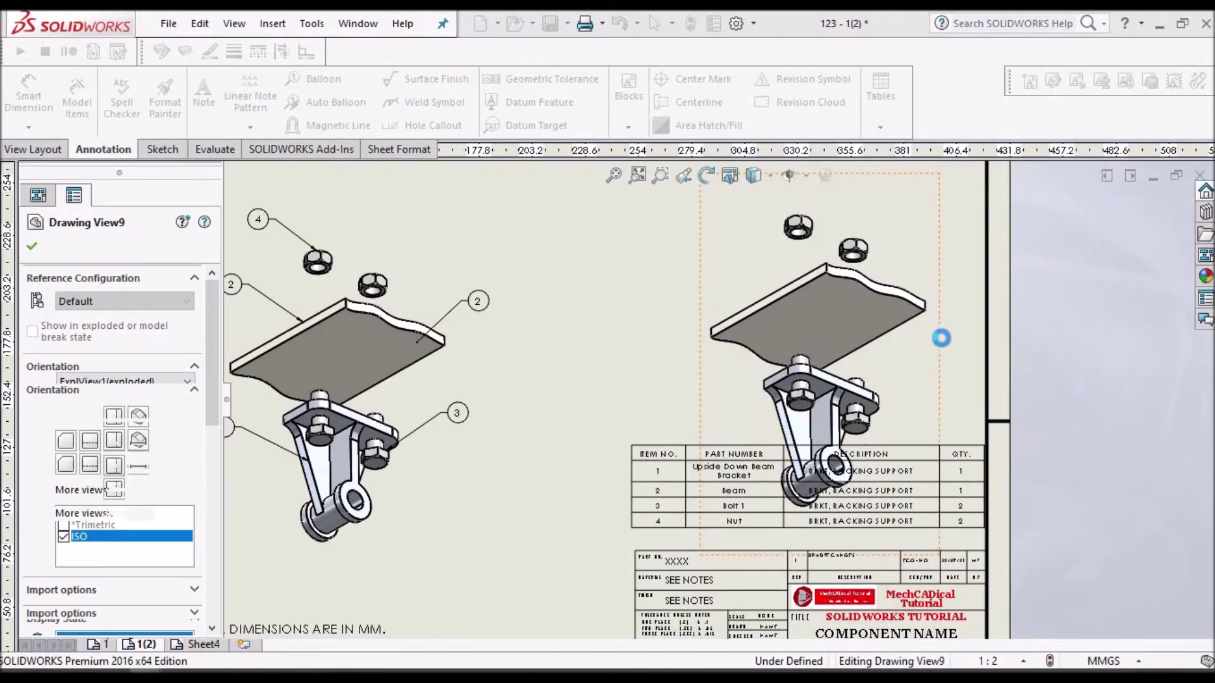
Step: Turn off the exploded state for the view above the parts table and deselect the view
right_click(894, 351)
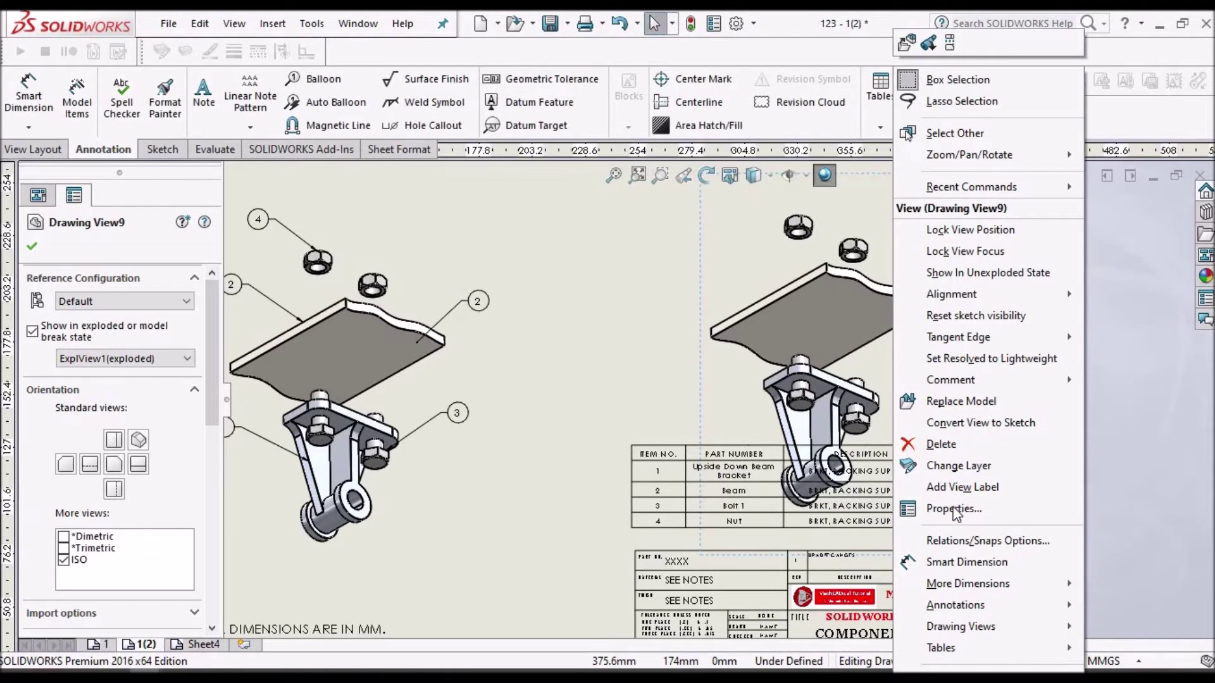
click(815, 343)
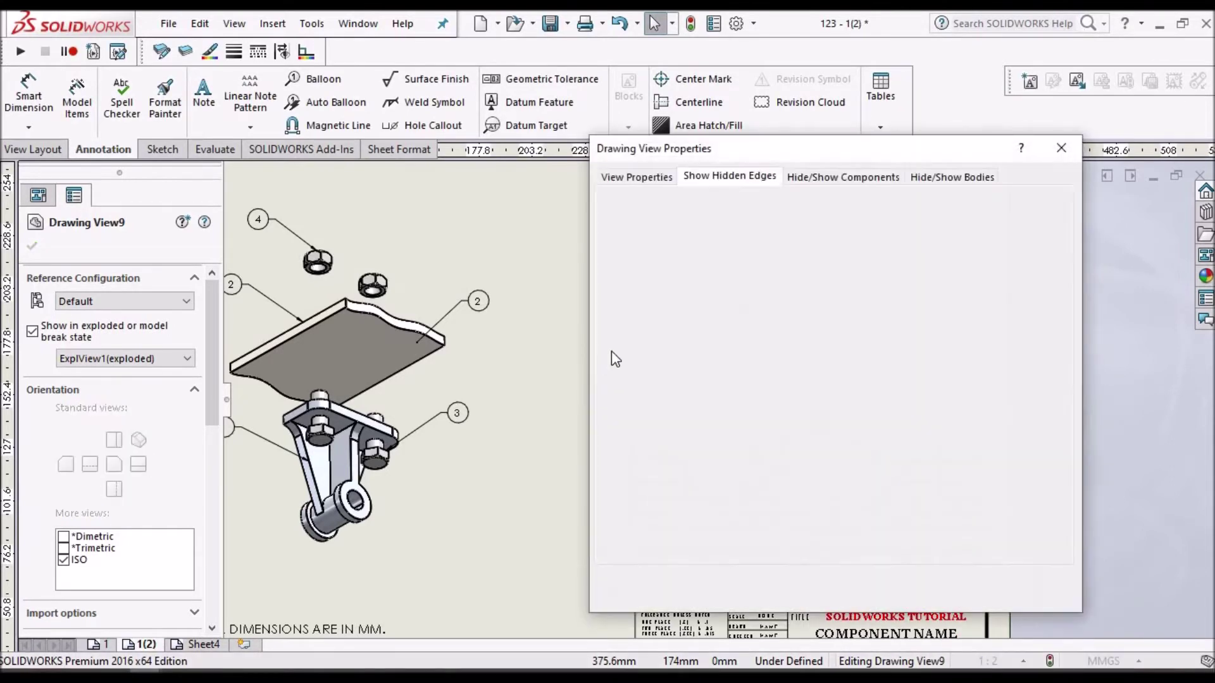
click(620, 365)
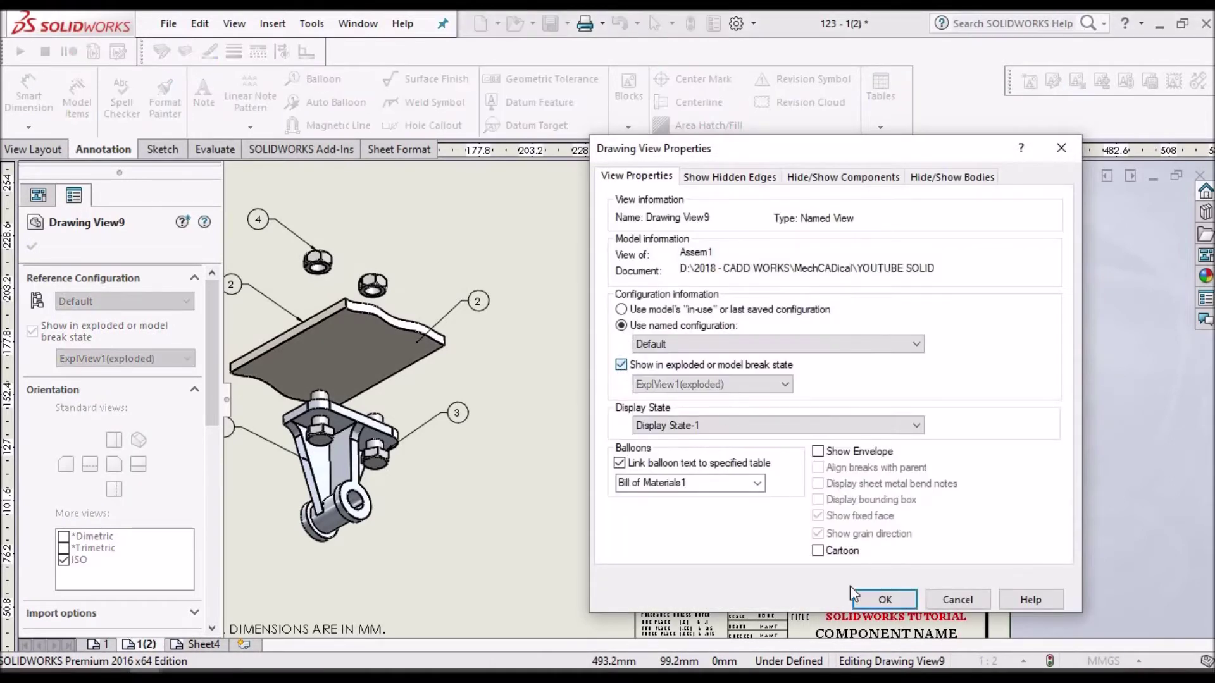
click(885, 599)
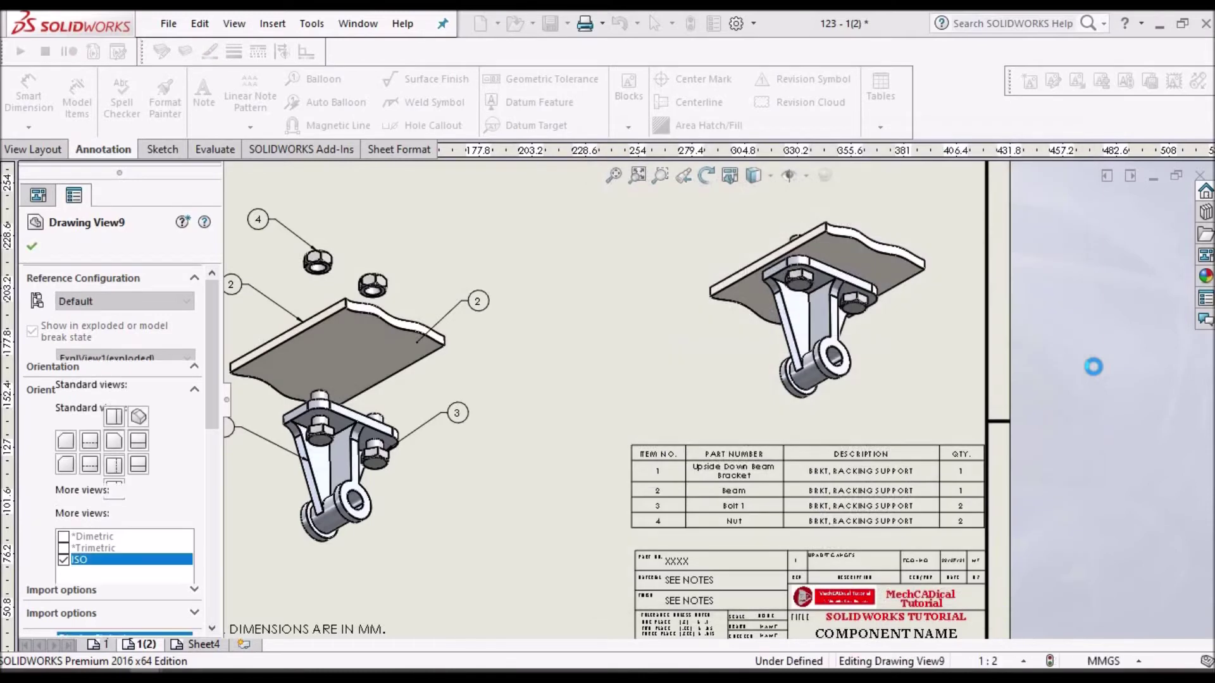
click(1094, 368)
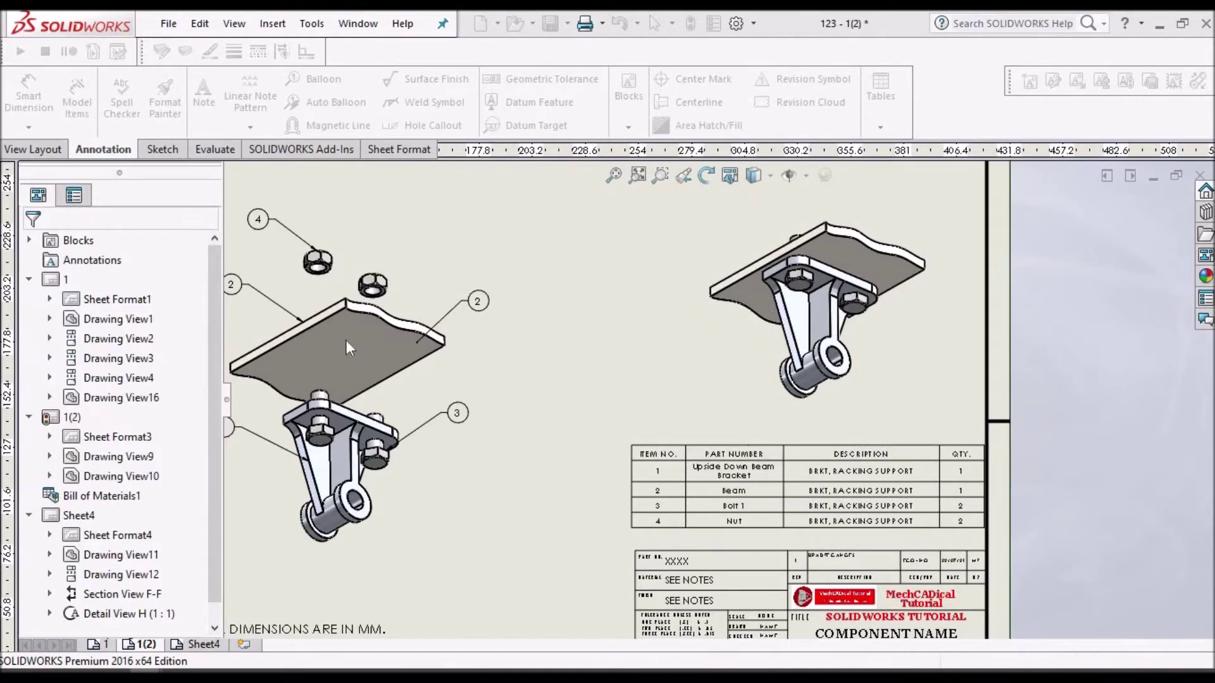
Step: Attach a circular balloon to the beam plate's edge in the exploded view, placing it beside the plate, and end the Balloon command
scroll(425, 352, up, 3)
scroll(549, 332, down, 2)
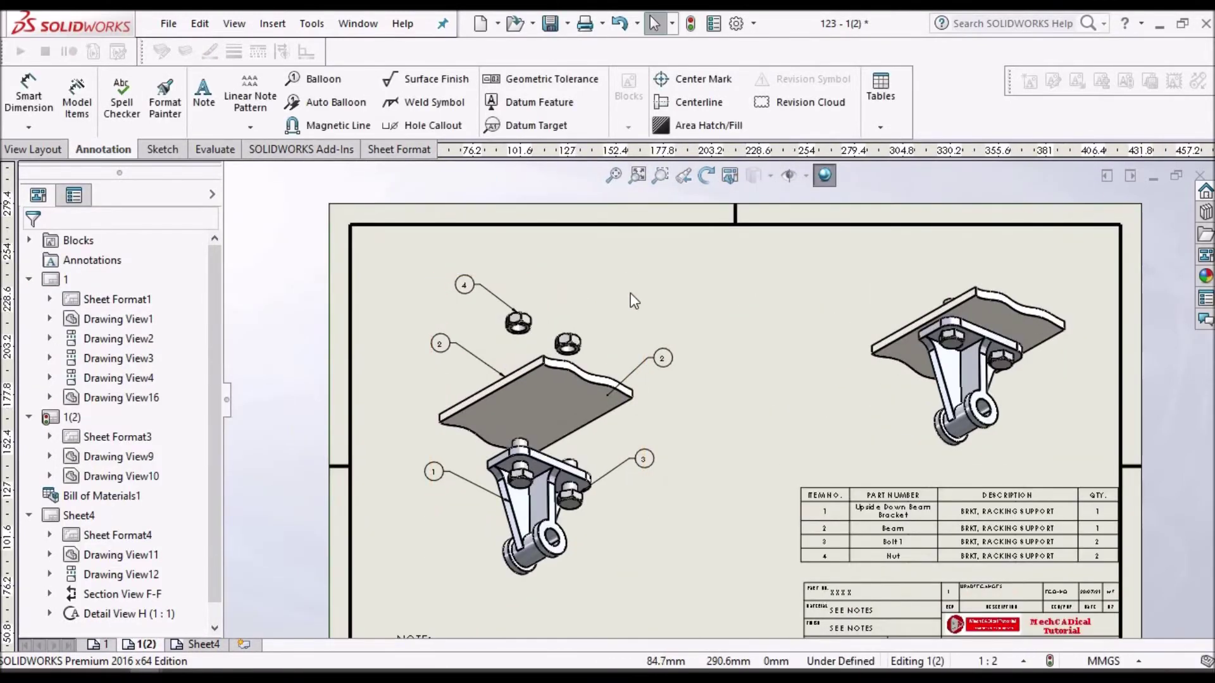
click(350, 79)
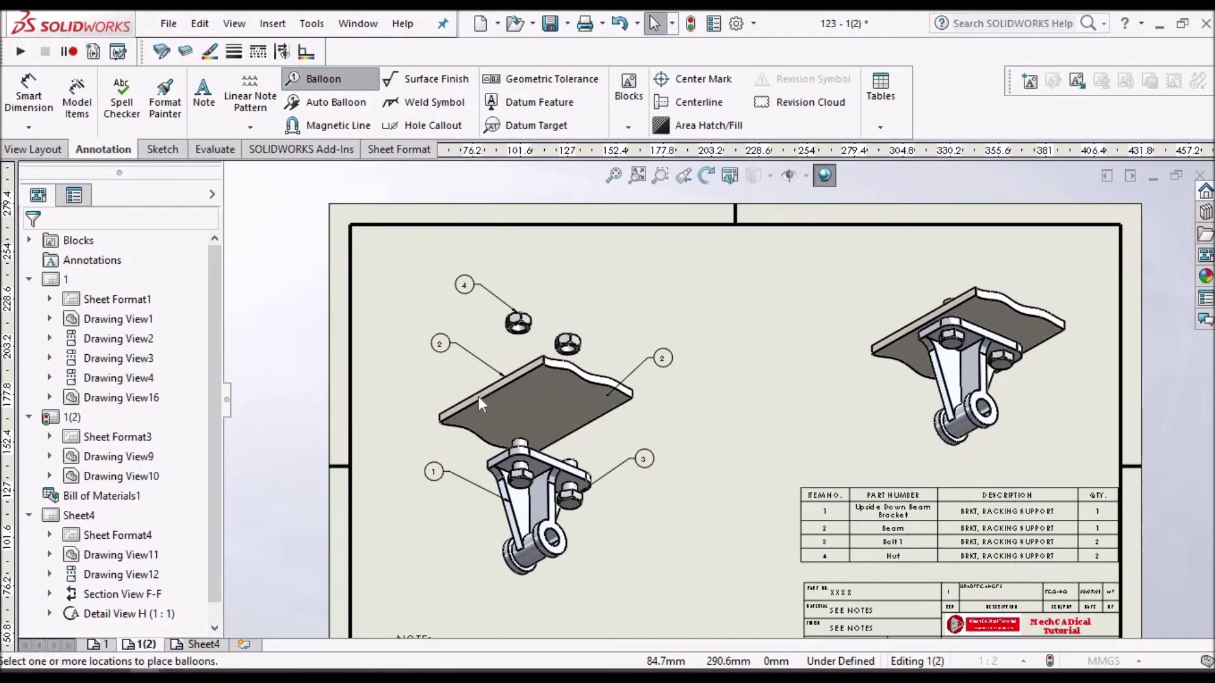
scroll(479, 402, down, 2)
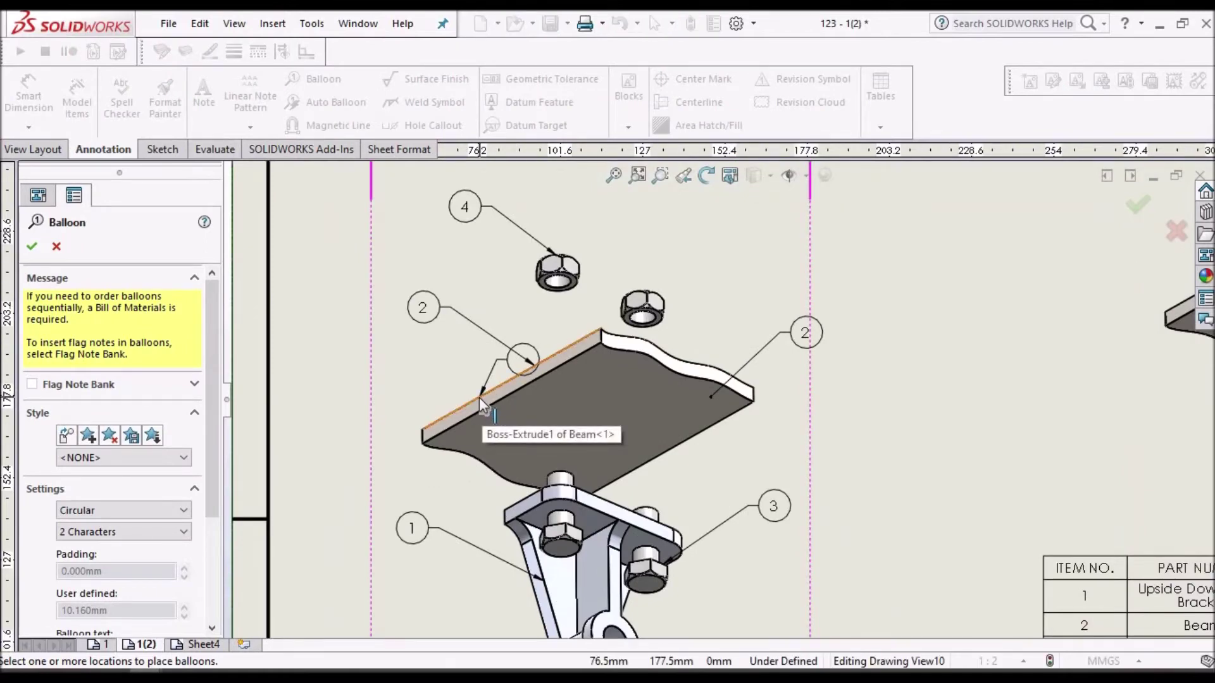
click(479, 397)
click(371, 387)
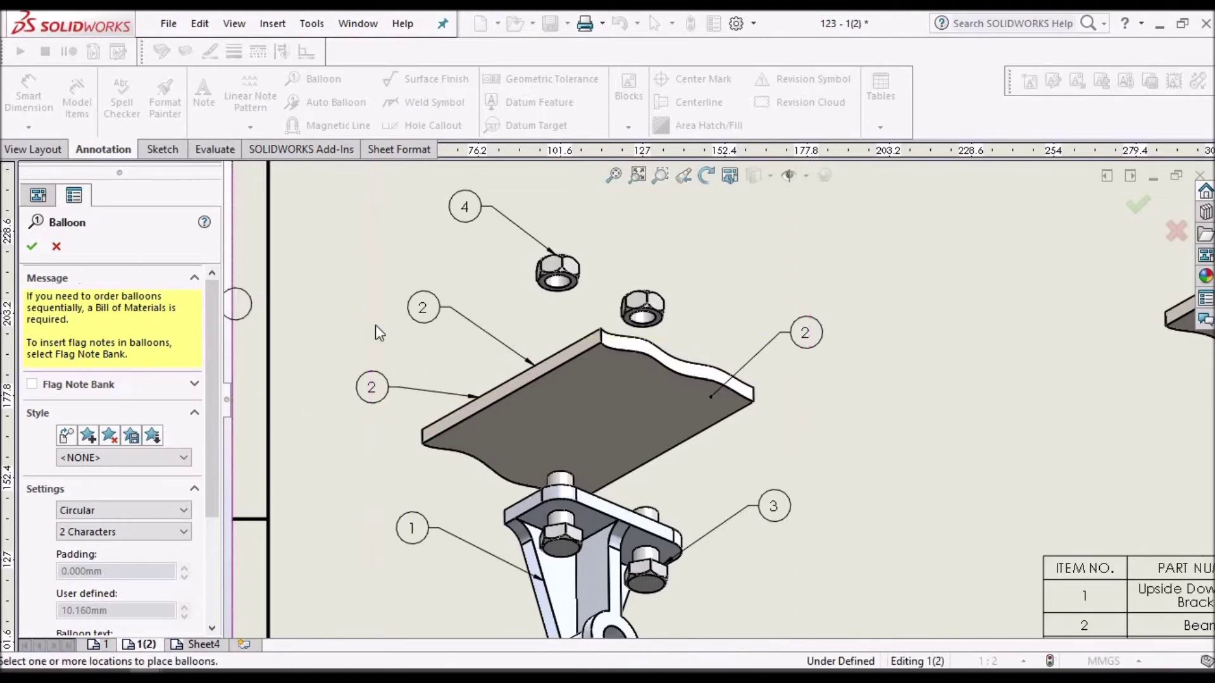
click(797, 314)
key(Escape)
Step: Start a Bill of Materials table for the assembled view, using the bom-standard template and the Parts only type
scroll(796, 321, up, 5)
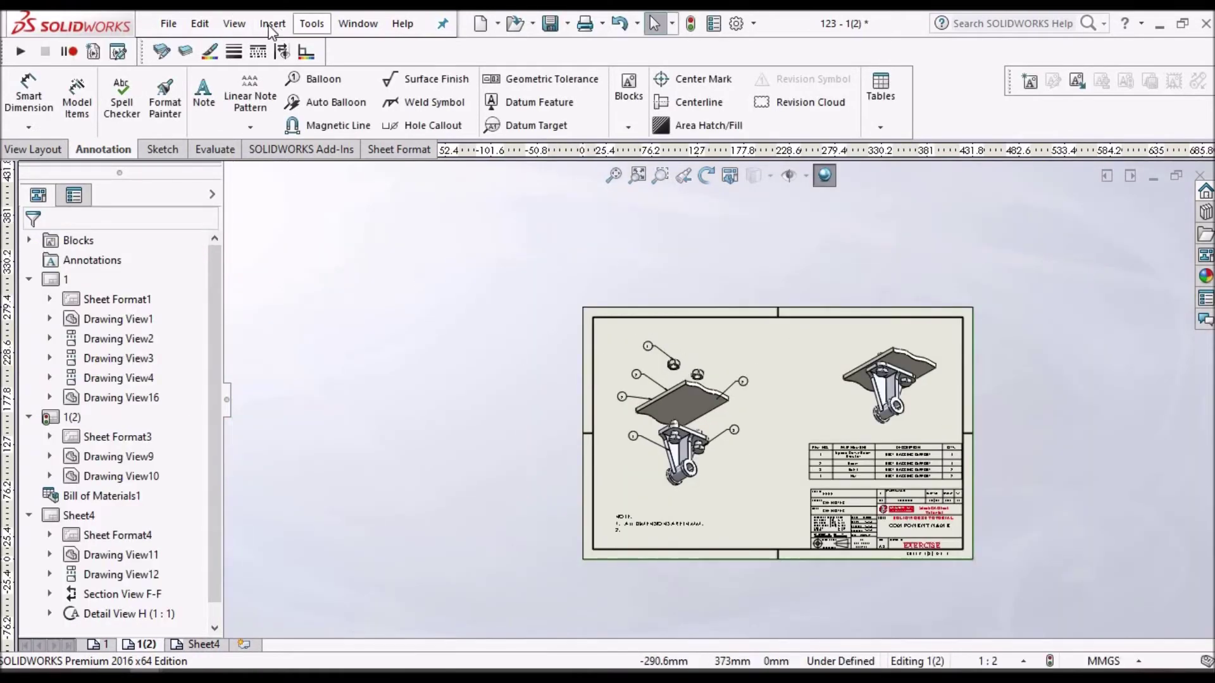
click(267, 28)
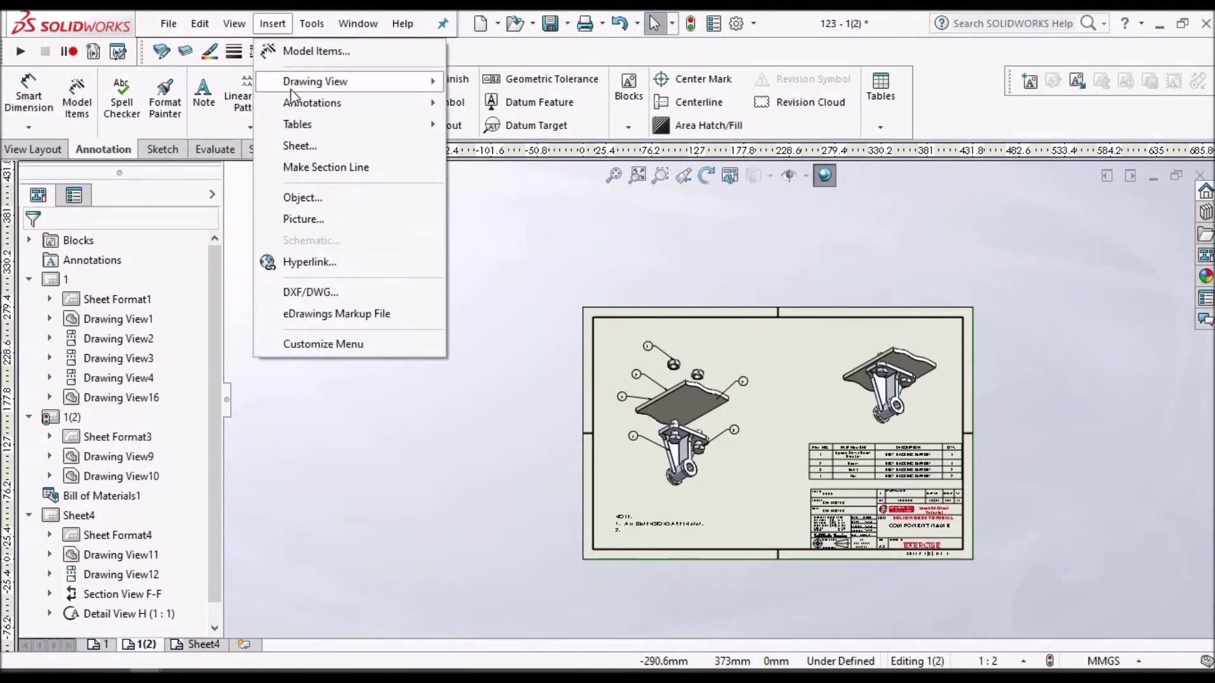
mouse_move(299, 128)
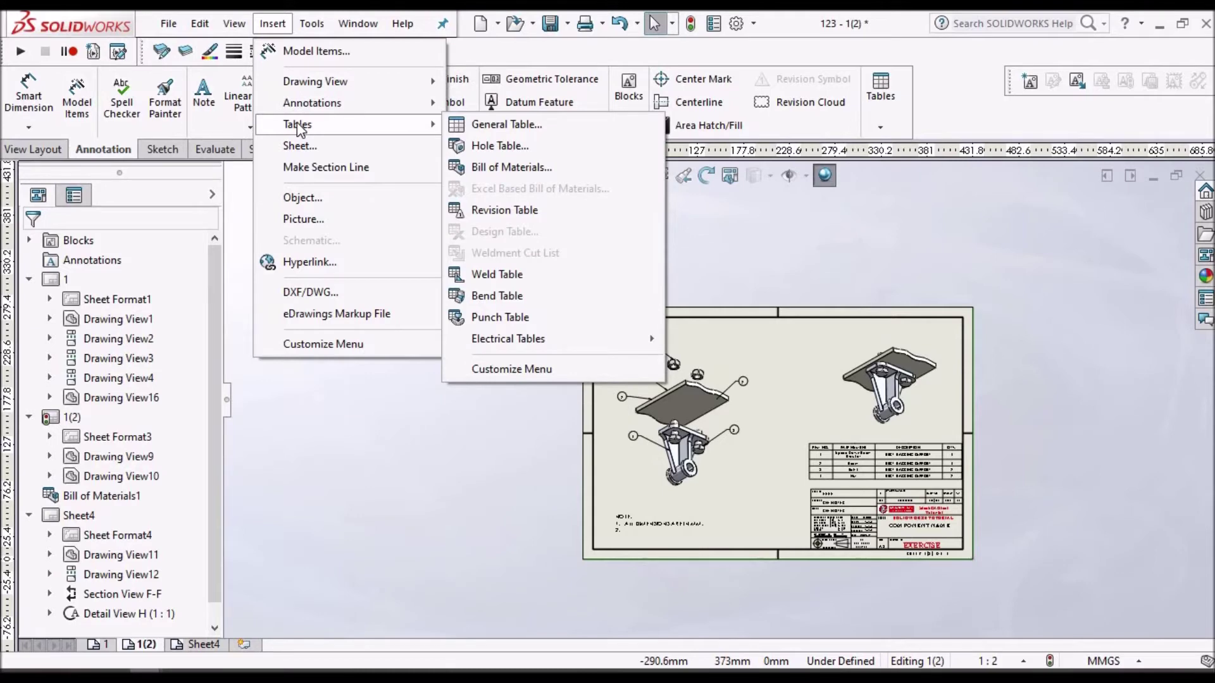
click(509, 168)
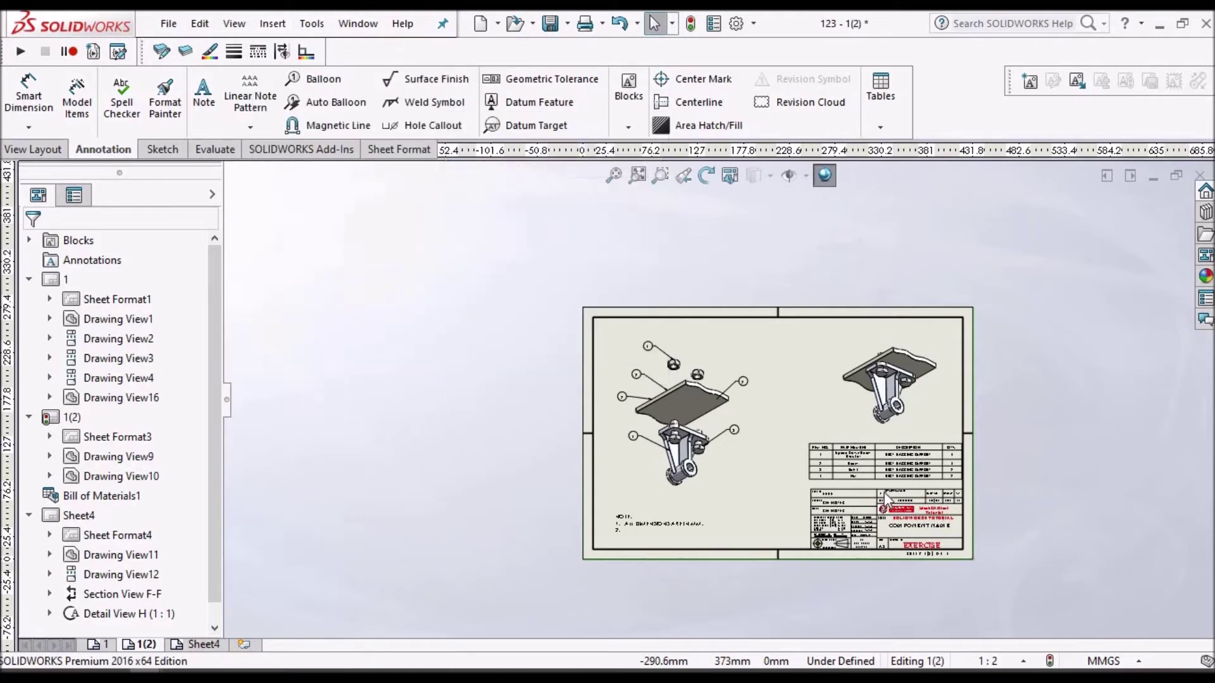
scroll(765, 352, down, 3)
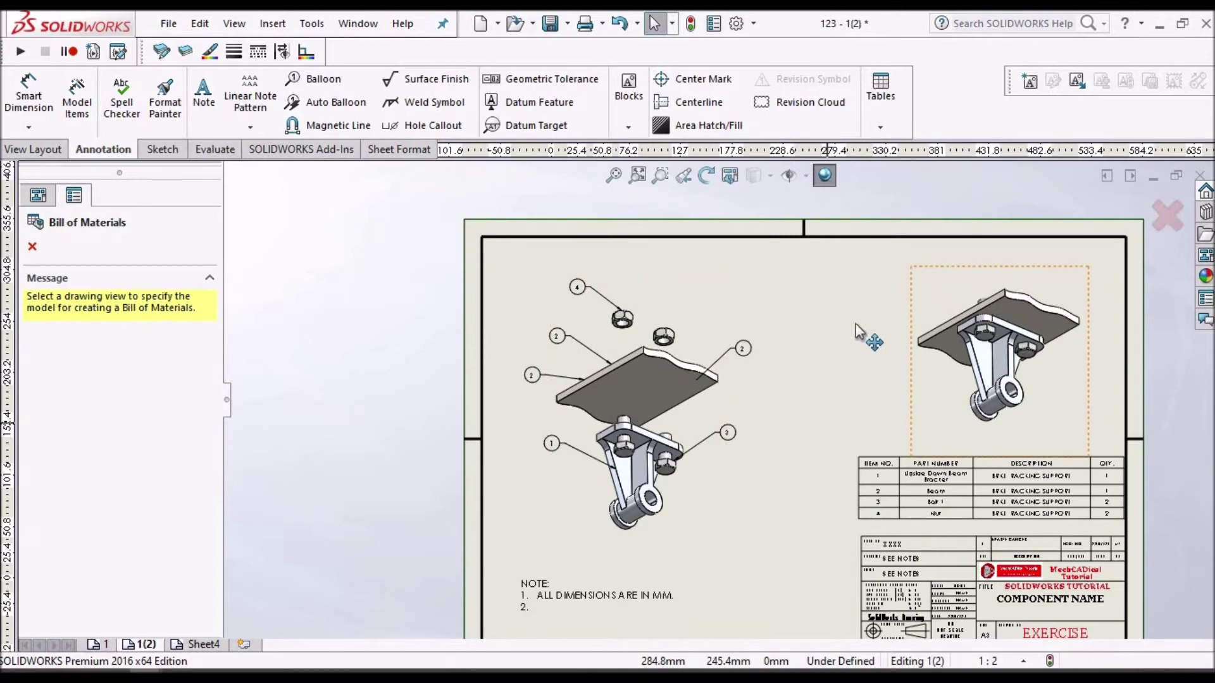
click(938, 295)
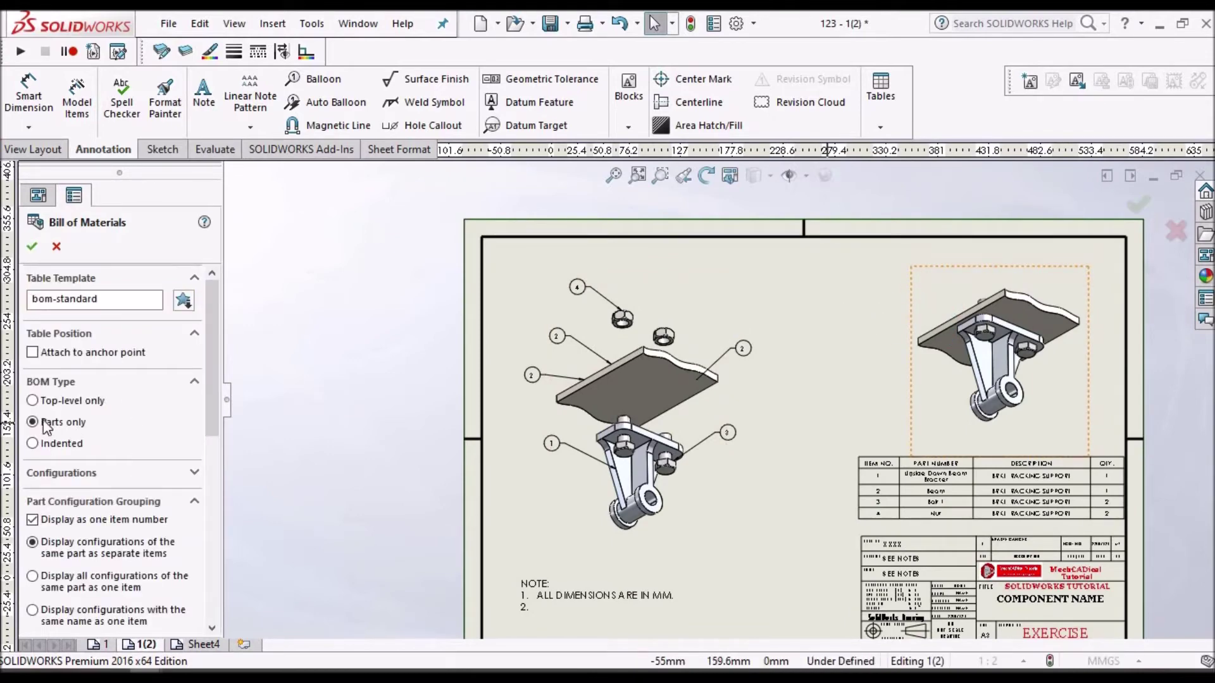
click(60, 415)
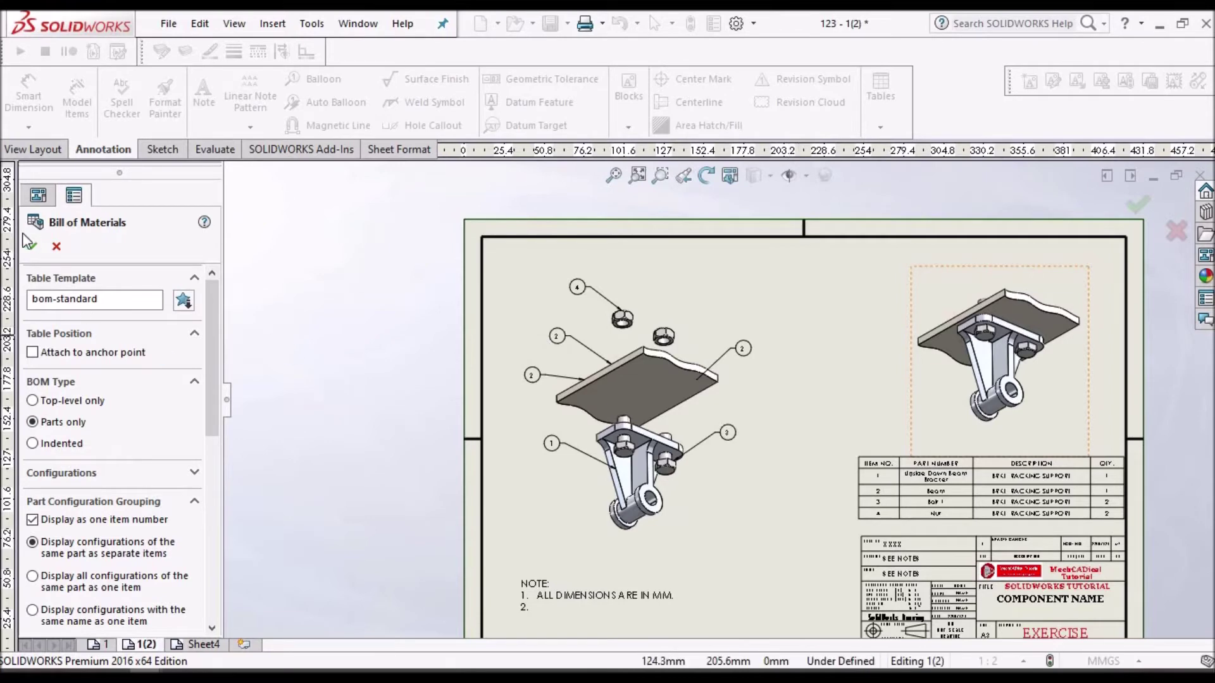
Step: Accept the Bill of Materials settings and place the new table just below the sheet's upper border, between the two views
scroll(719, 399, up, 2)
scroll(129, 323, down, 5)
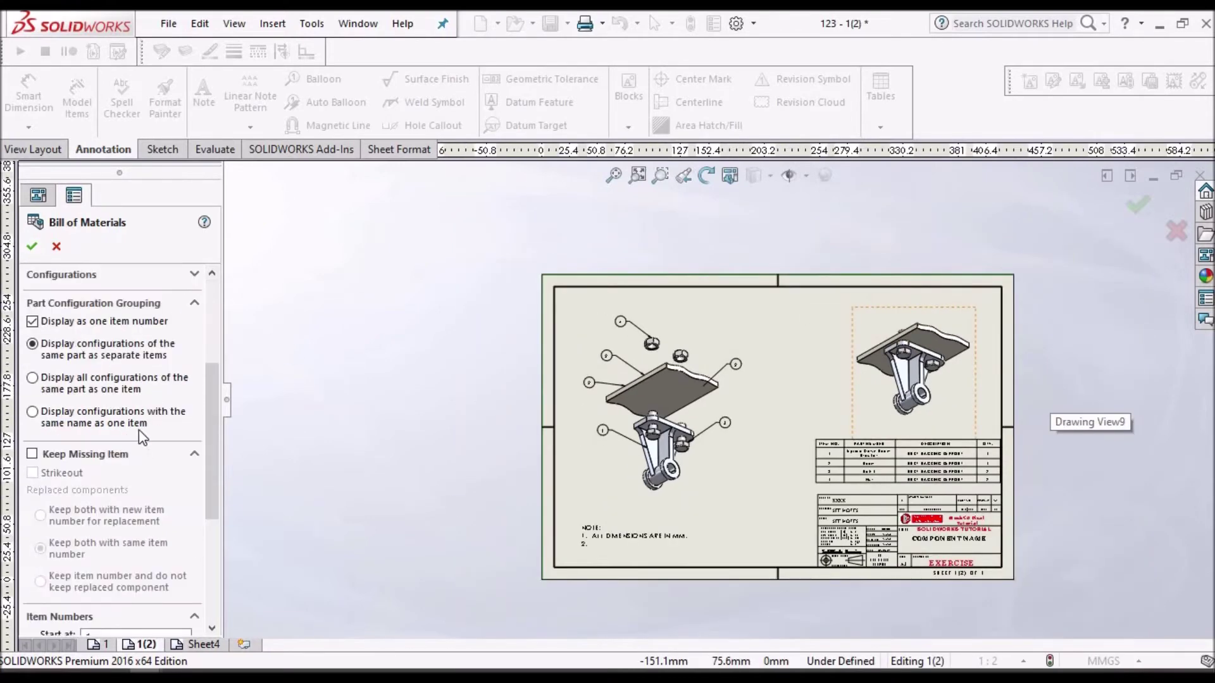
scroll(126, 323, up, 5)
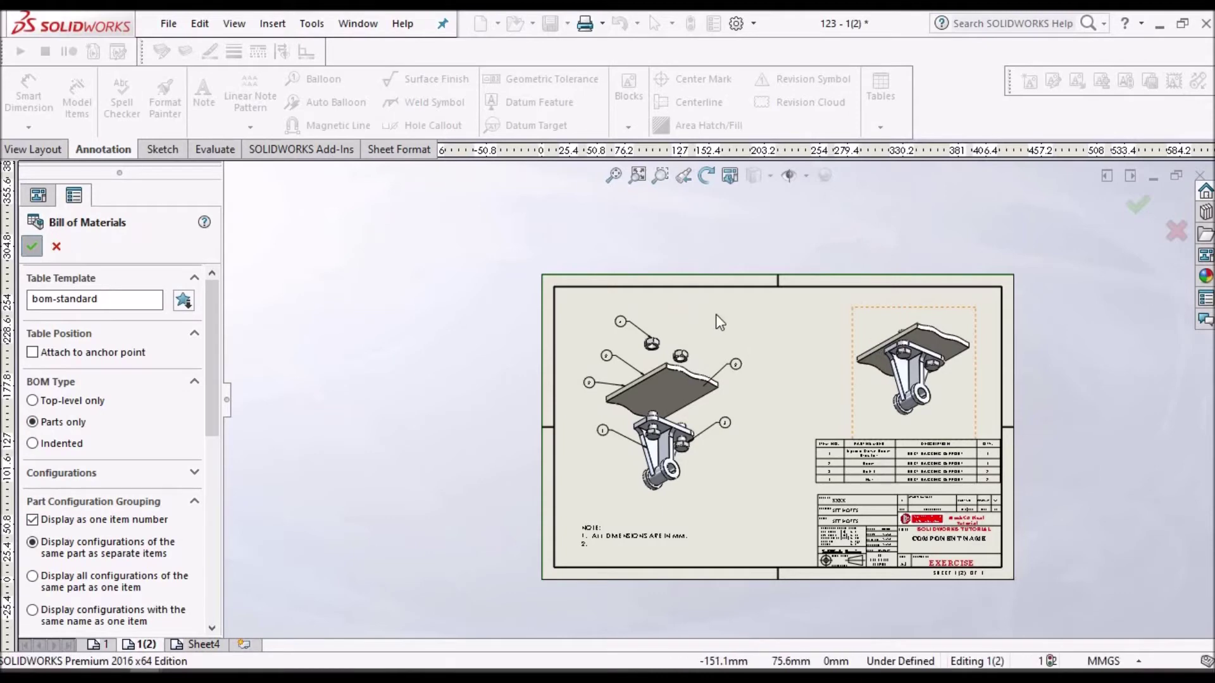
key(Return)
scroll(737, 317, down, 1)
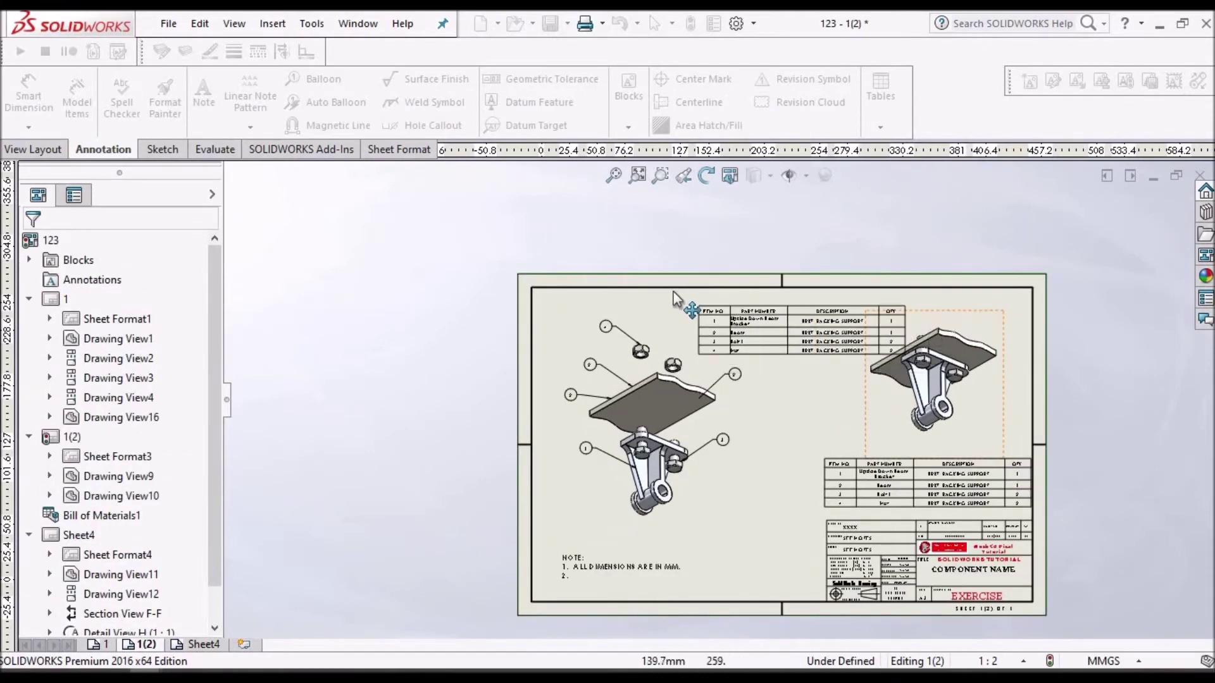
click(674, 278)
mouse_move(678, 282)
mouse_down()
mouse_move(722, 345)
mouse_move(684, 296)
mouse_up()
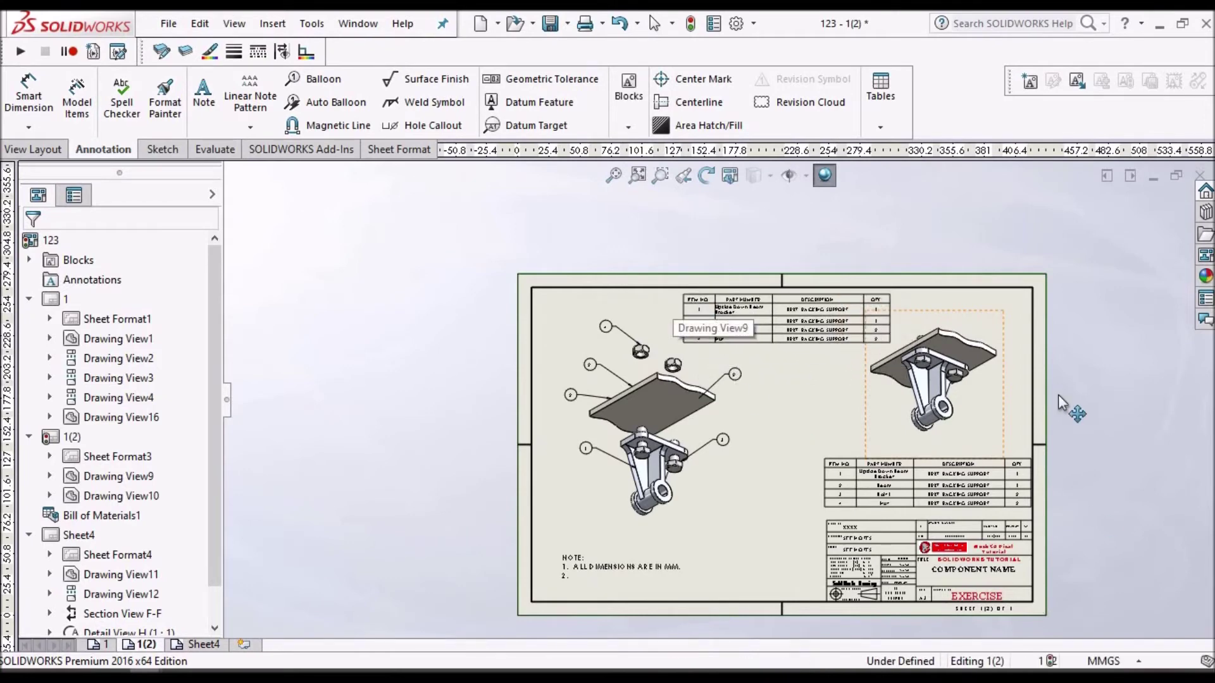
Step: Try the Hidden Lines Removed, Hidden Lines Visible and Wireframe display styles on the assembled view, and restore Shaded With Edges
scroll(991, 297, down, 1)
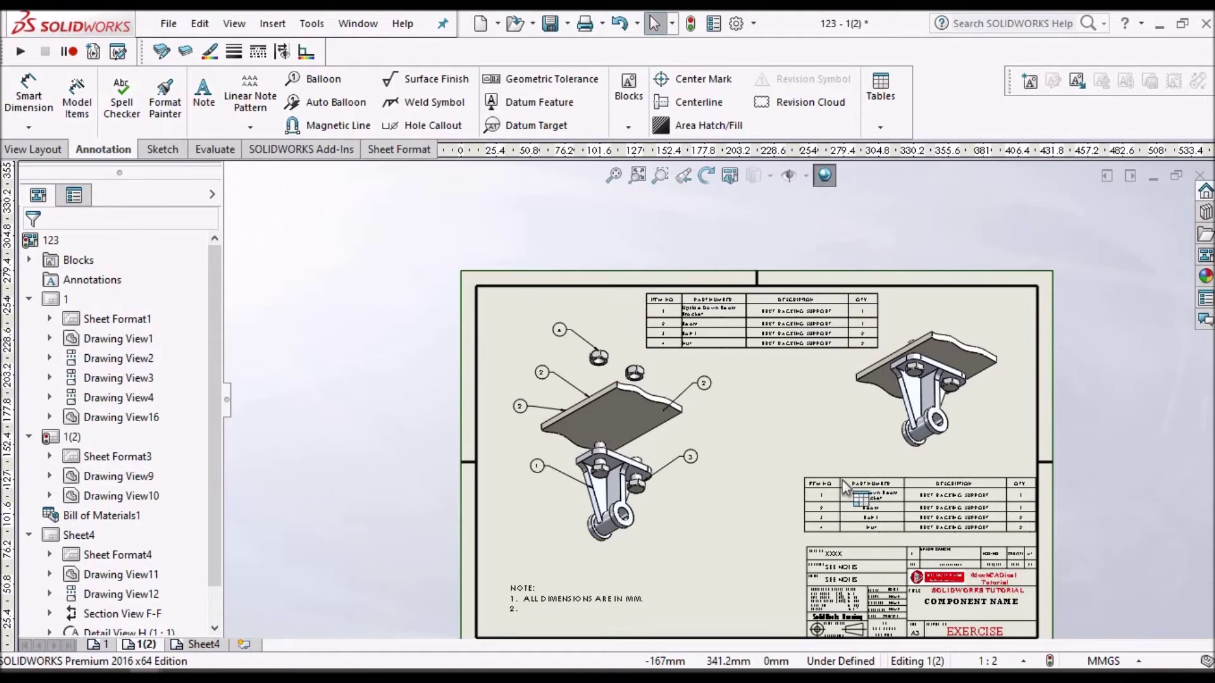
click(879, 431)
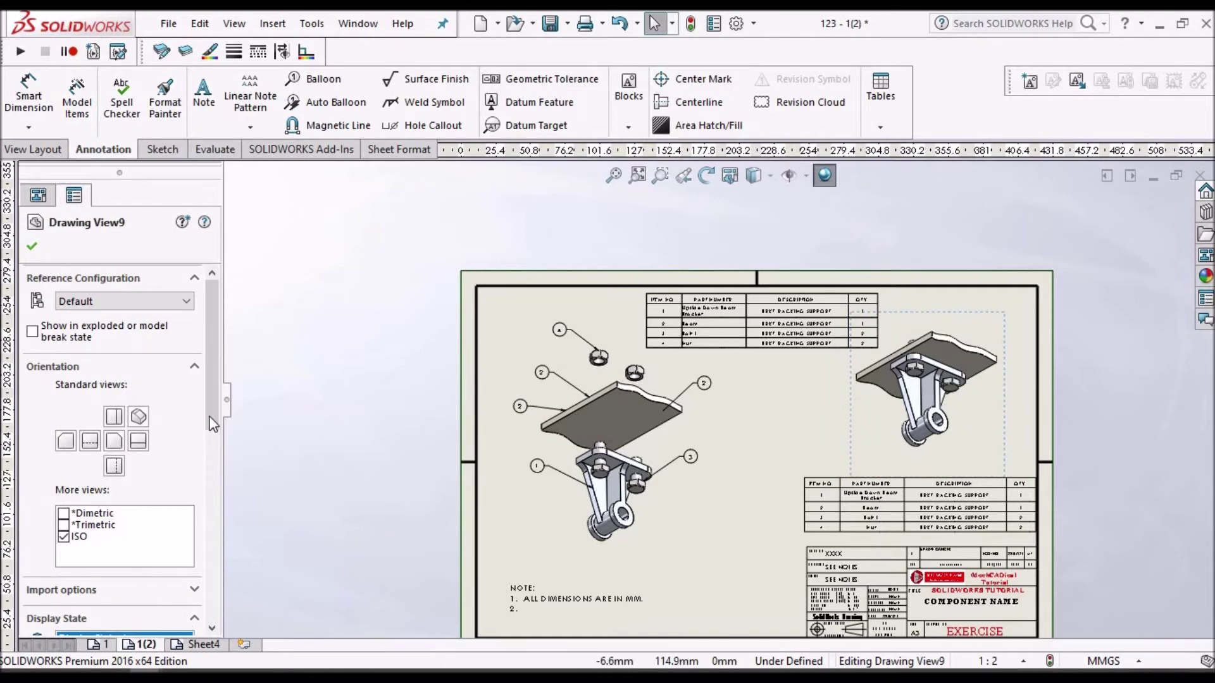
drag(211, 420, 221, 564)
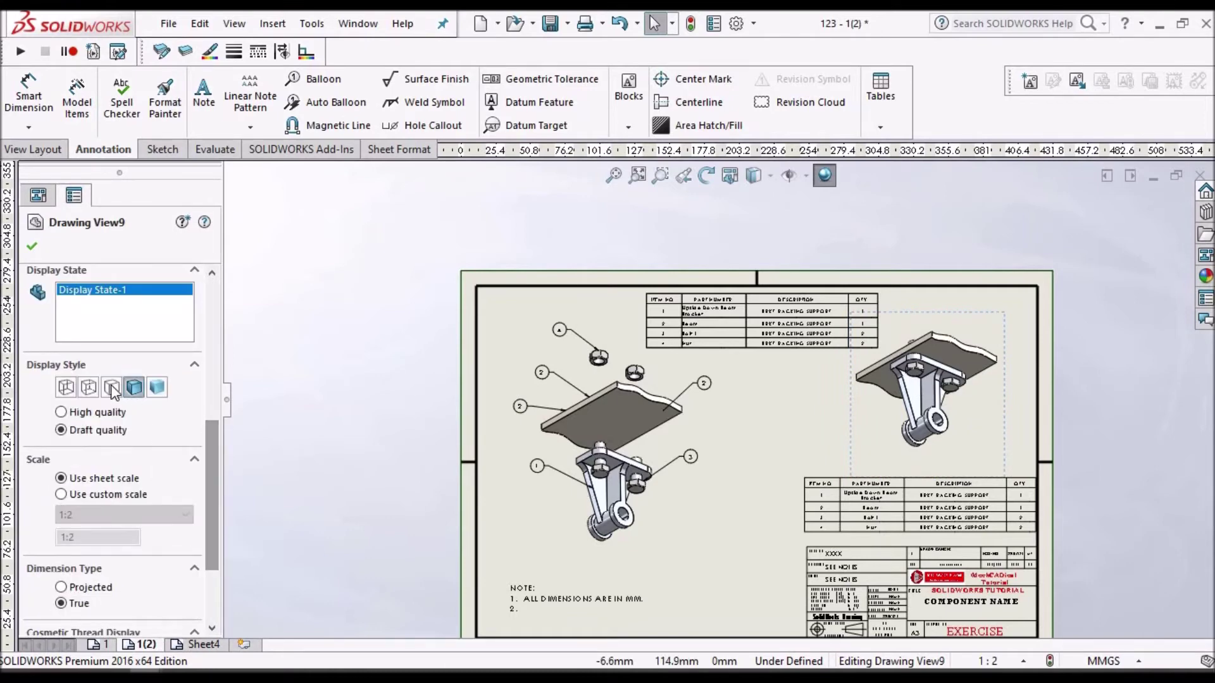
click(111, 384)
click(86, 390)
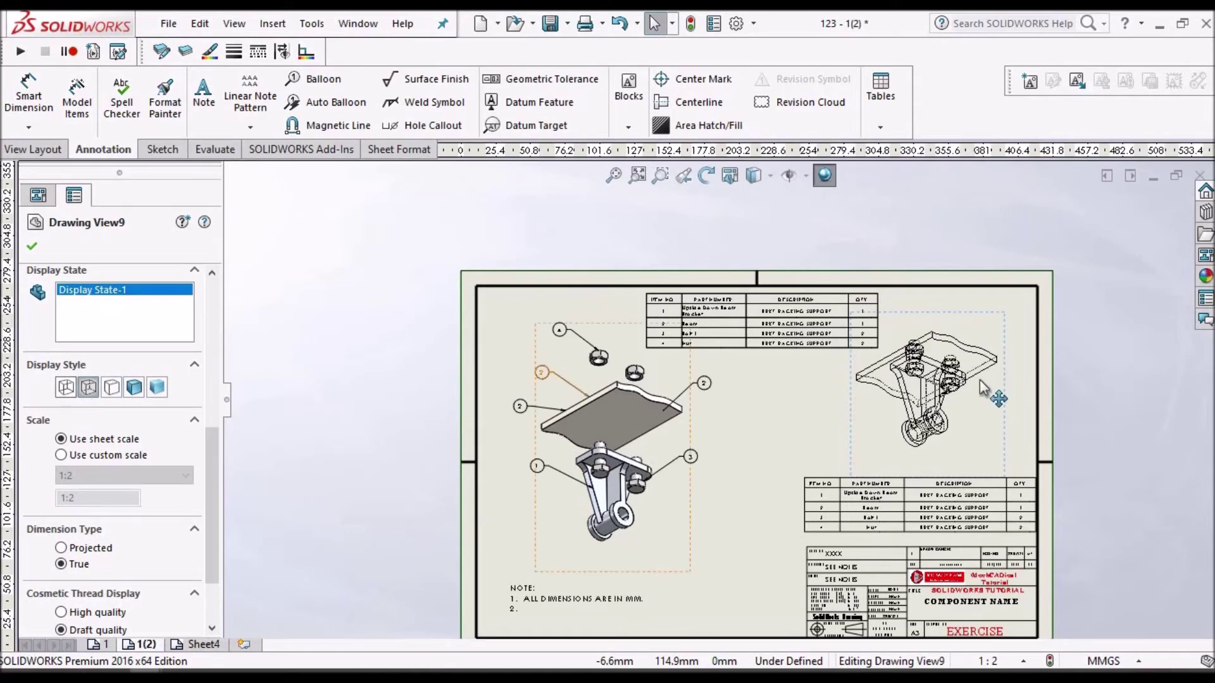
scroll(911, 394, down, 2)
scroll(839, 410, down, 1)
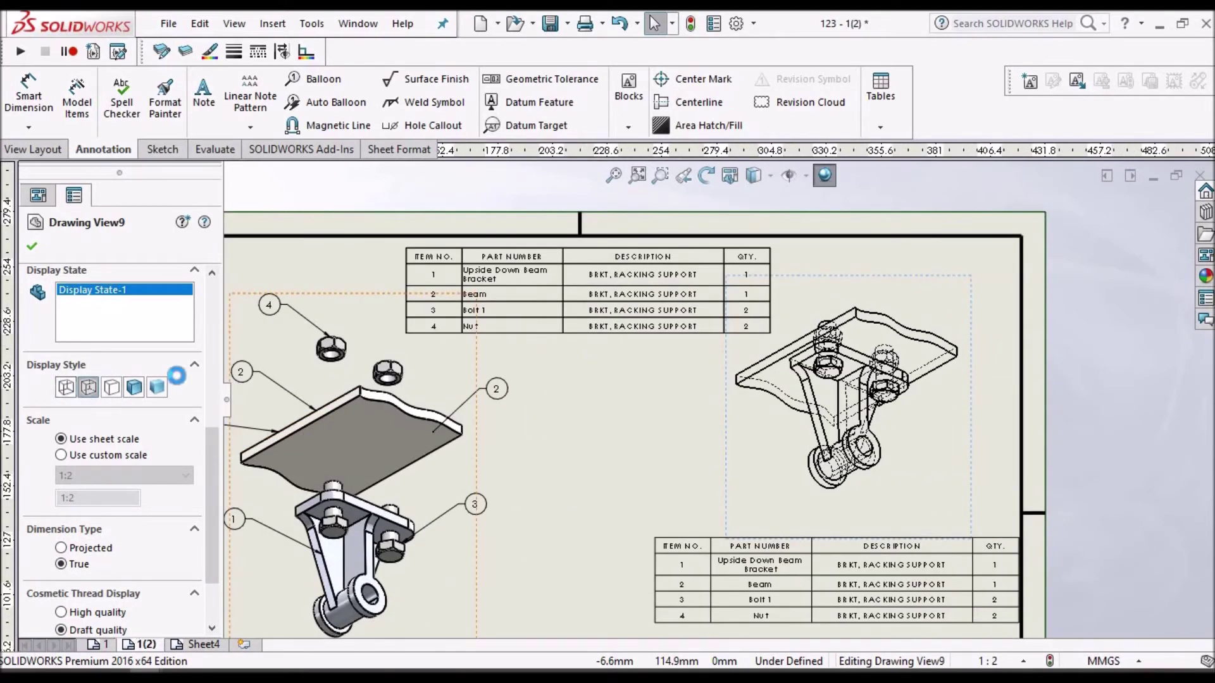
scroll(761, 406, up, 3)
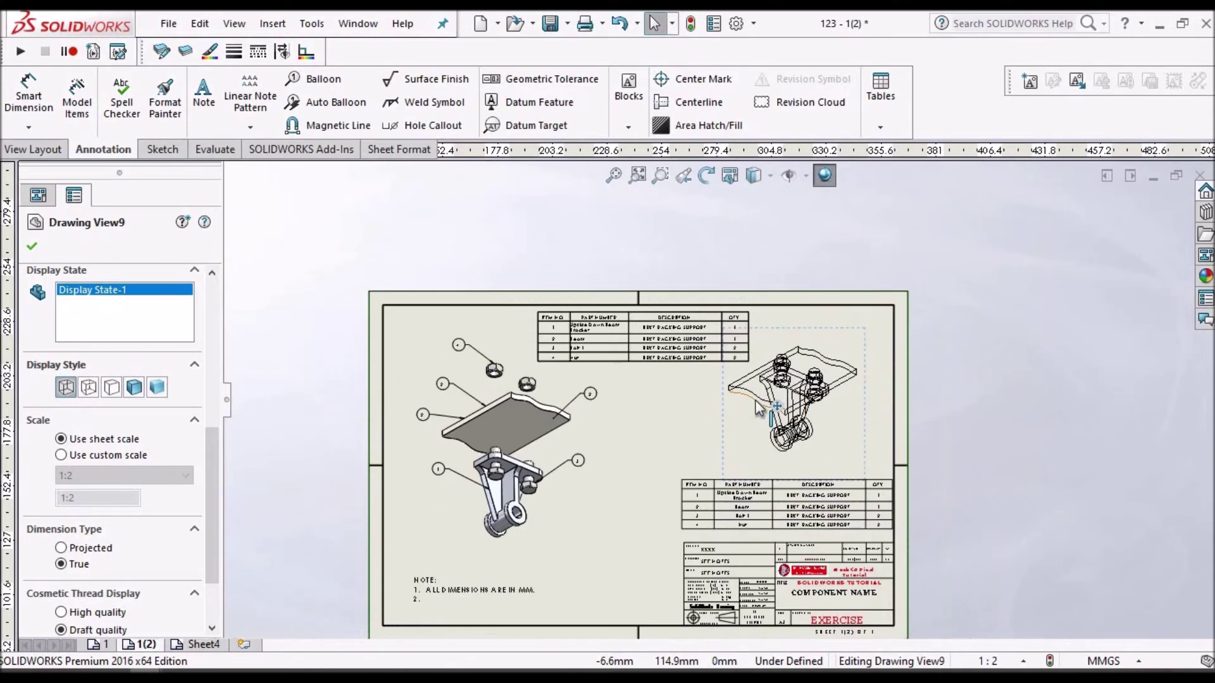
scroll(759, 408, down, 2)
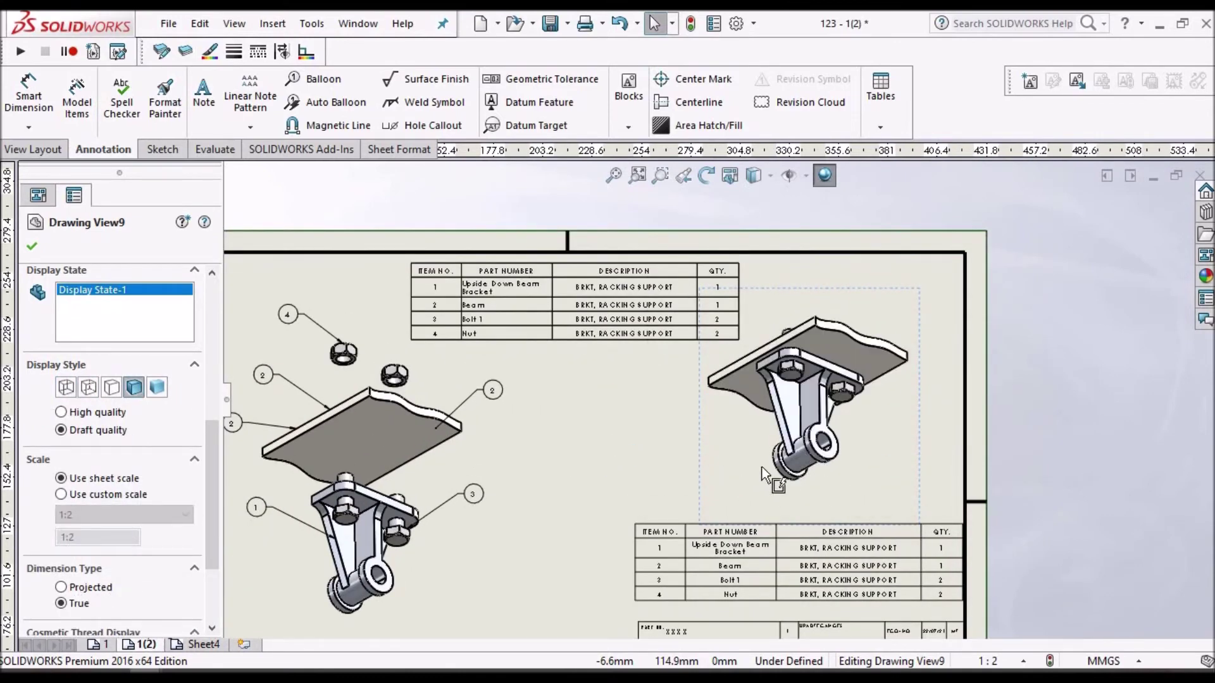
Step: Try the Hidden Lines Removed display style on the assembled view, restore Shaded With Edges and close the view's properties
scroll(748, 470, down, 1)
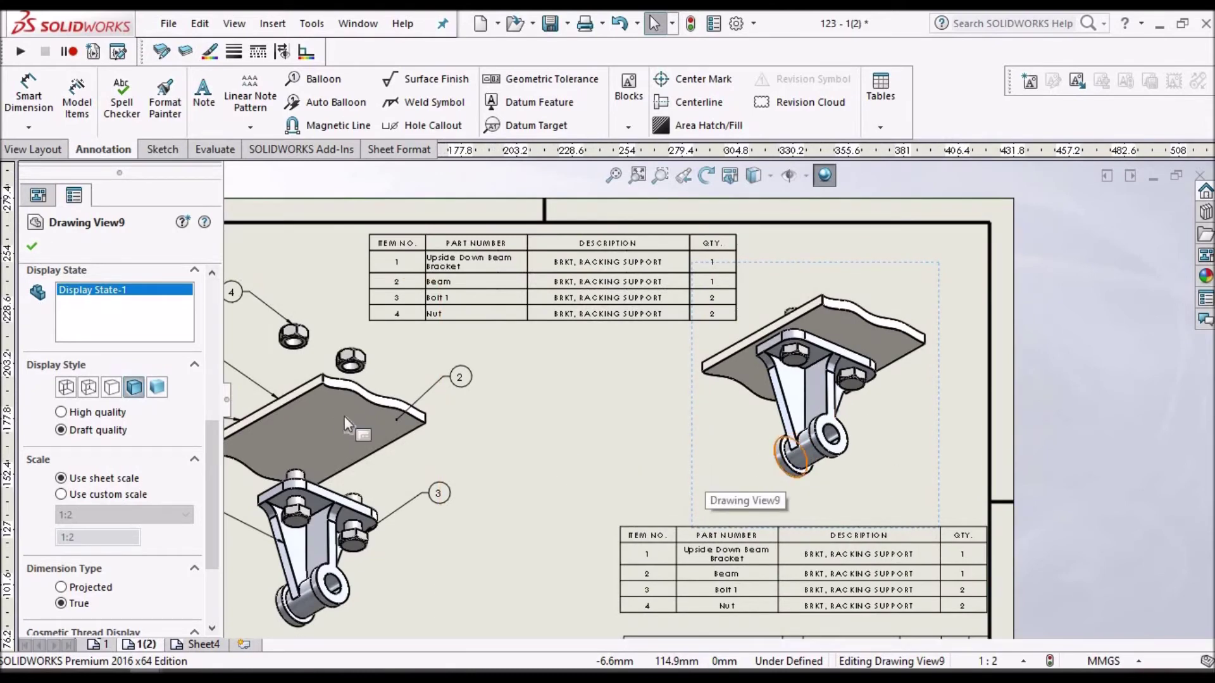
click(112, 387)
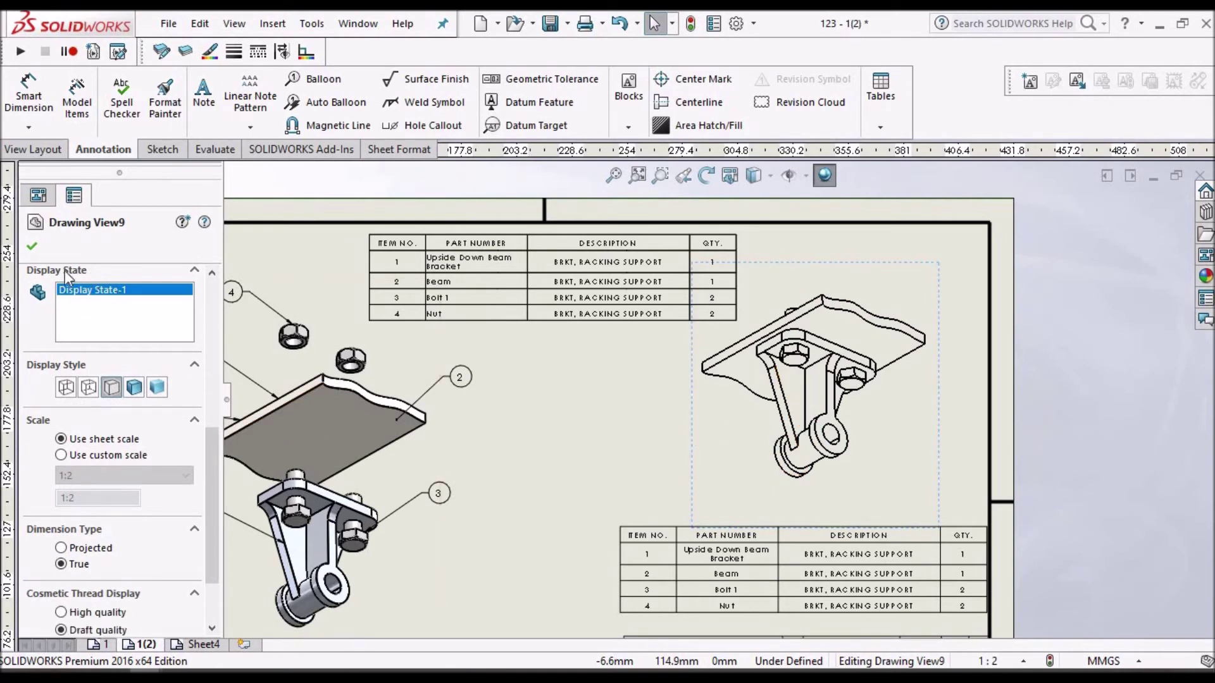
click(32, 246)
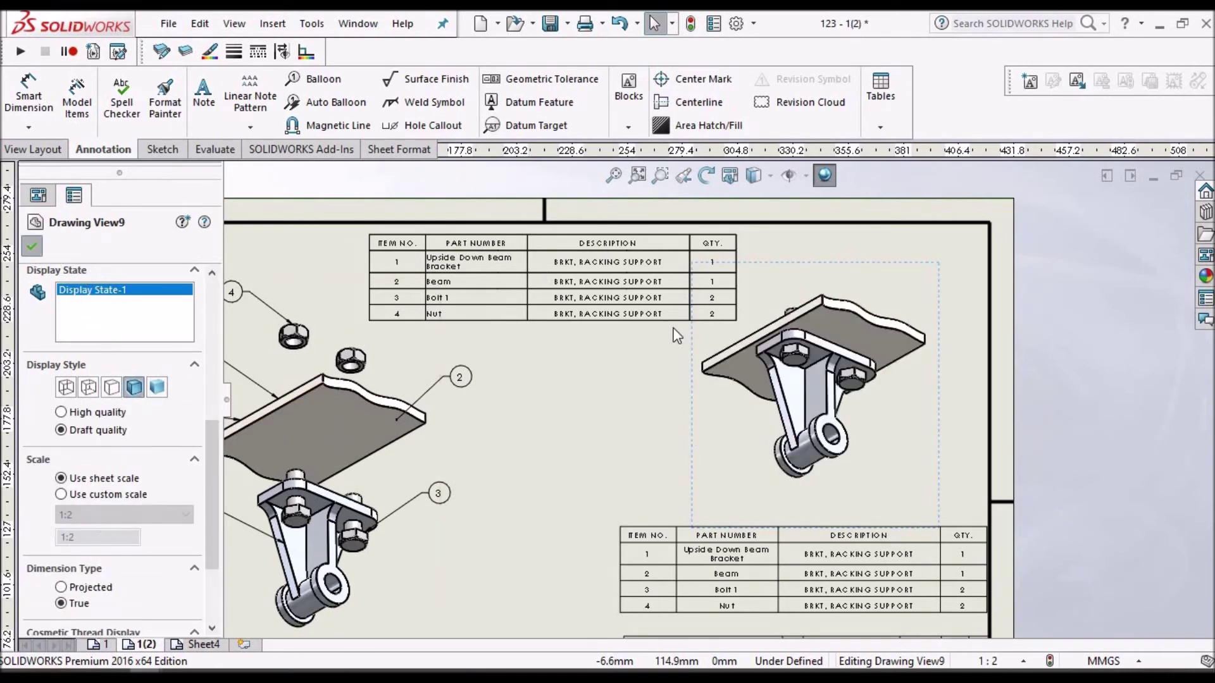
Step: Examine the title block and the bill of materials above it, and bring the whole assembly sheet back into view
shift+middle_drag(674, 331, 775, 541)
scroll(760, 534, down, 5)
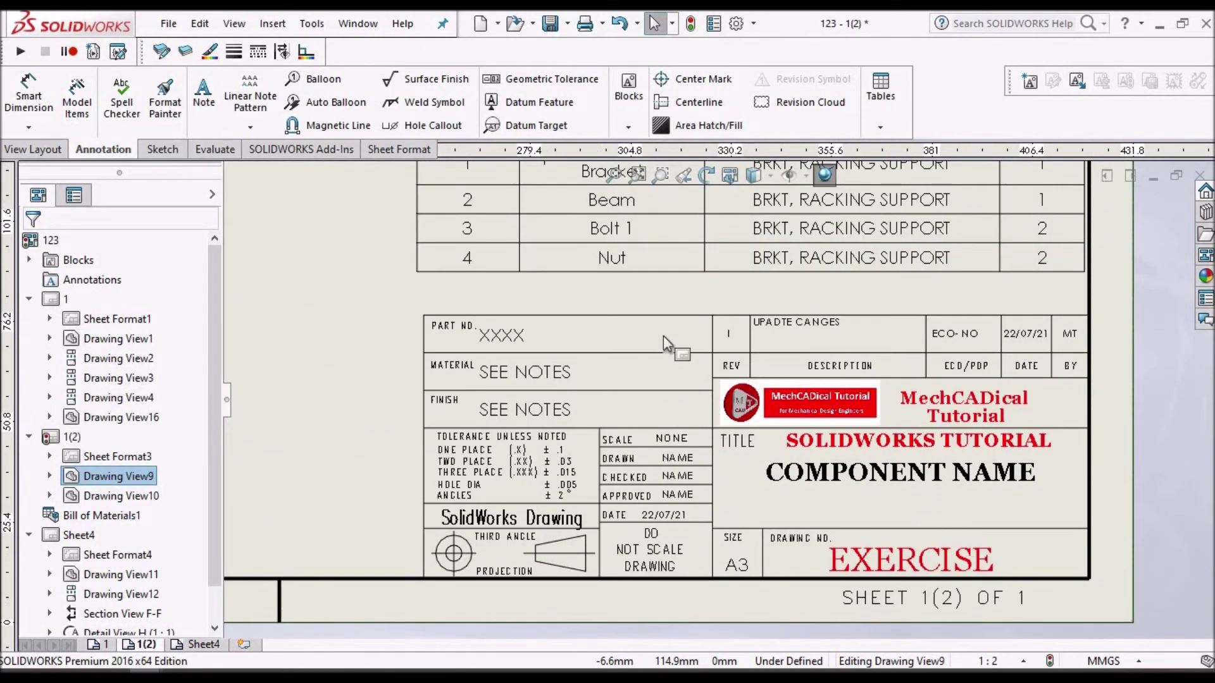
scroll(910, 373, up, 2)
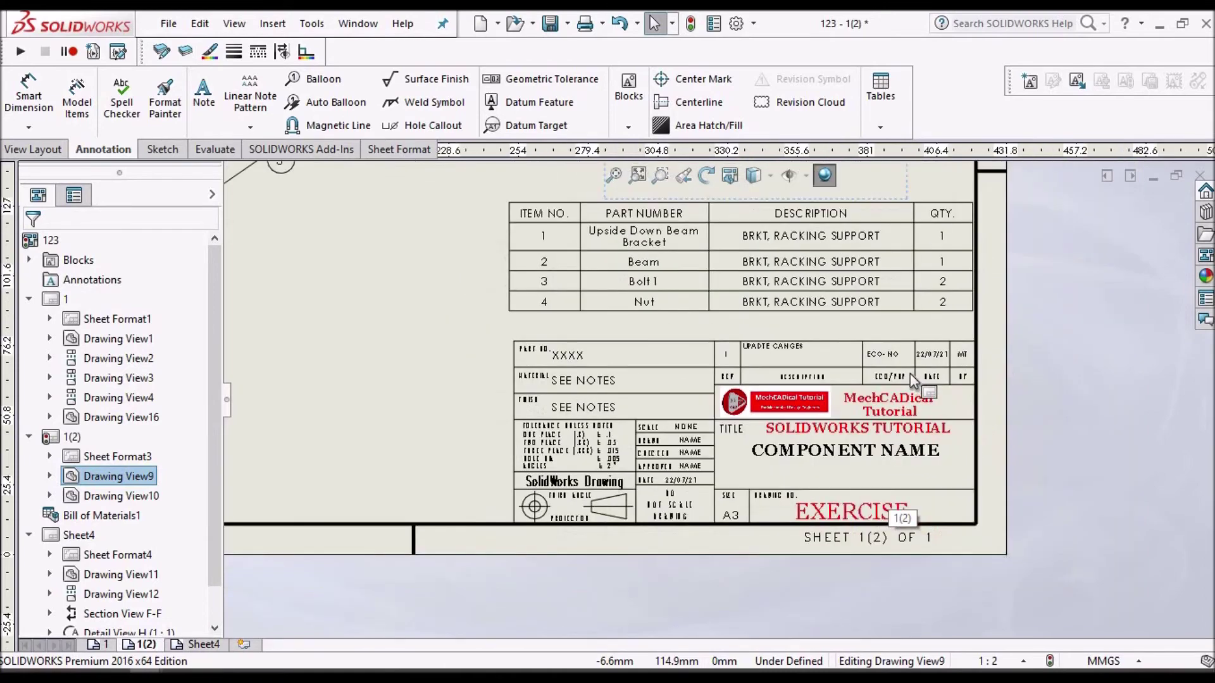
scroll(909, 374, up, 2)
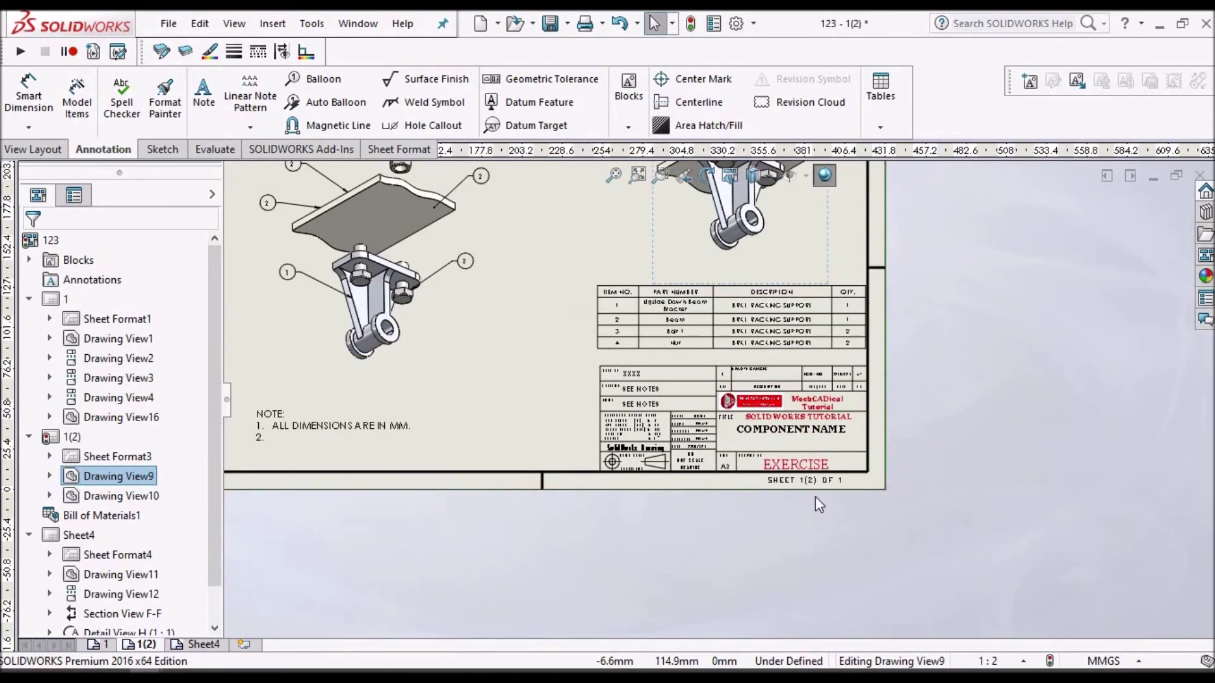
scroll(935, 414, up, 2)
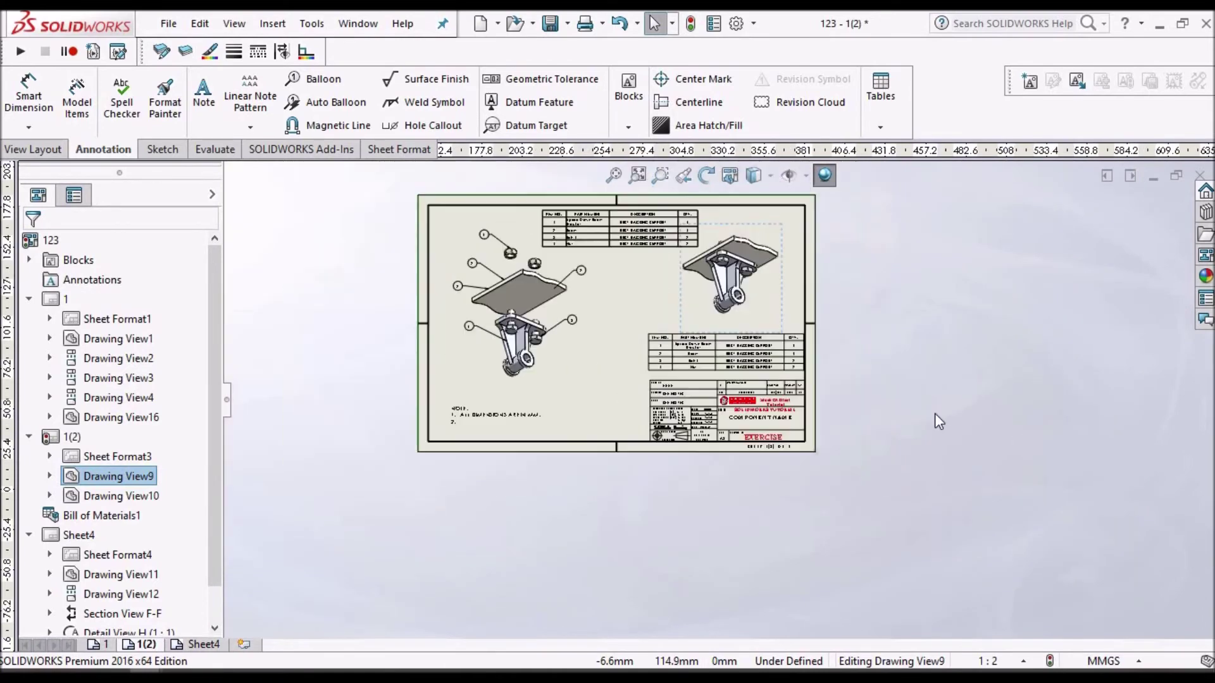
scroll(608, 241, down, 2)
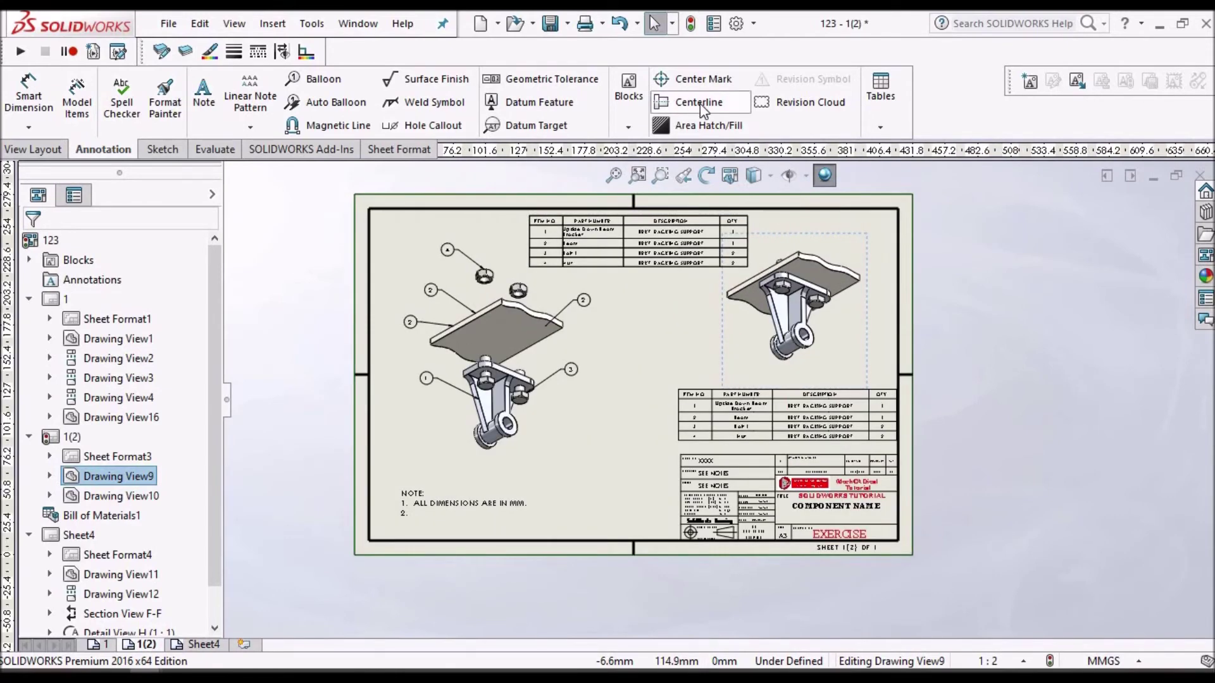
Step: Insert the Proprietary block at scale 1 and 0deg rotation, placing it between the general notes and the title block
click(633, 100)
click(652, 173)
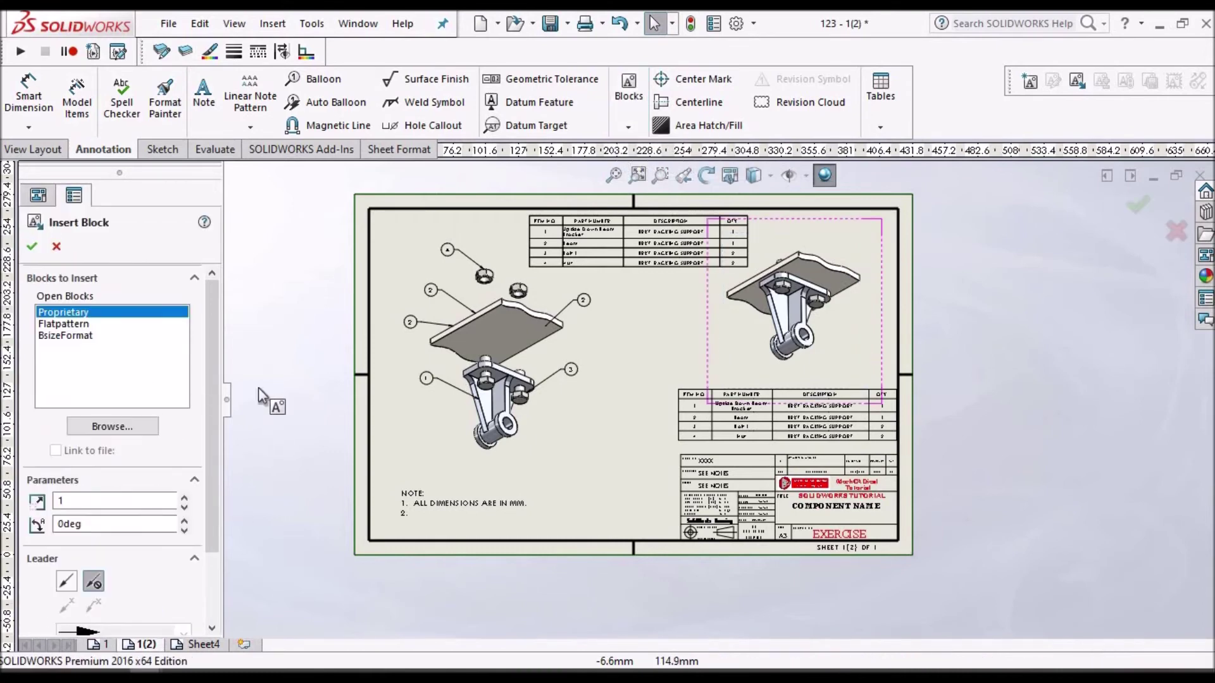
scroll(559, 469, down, 2)
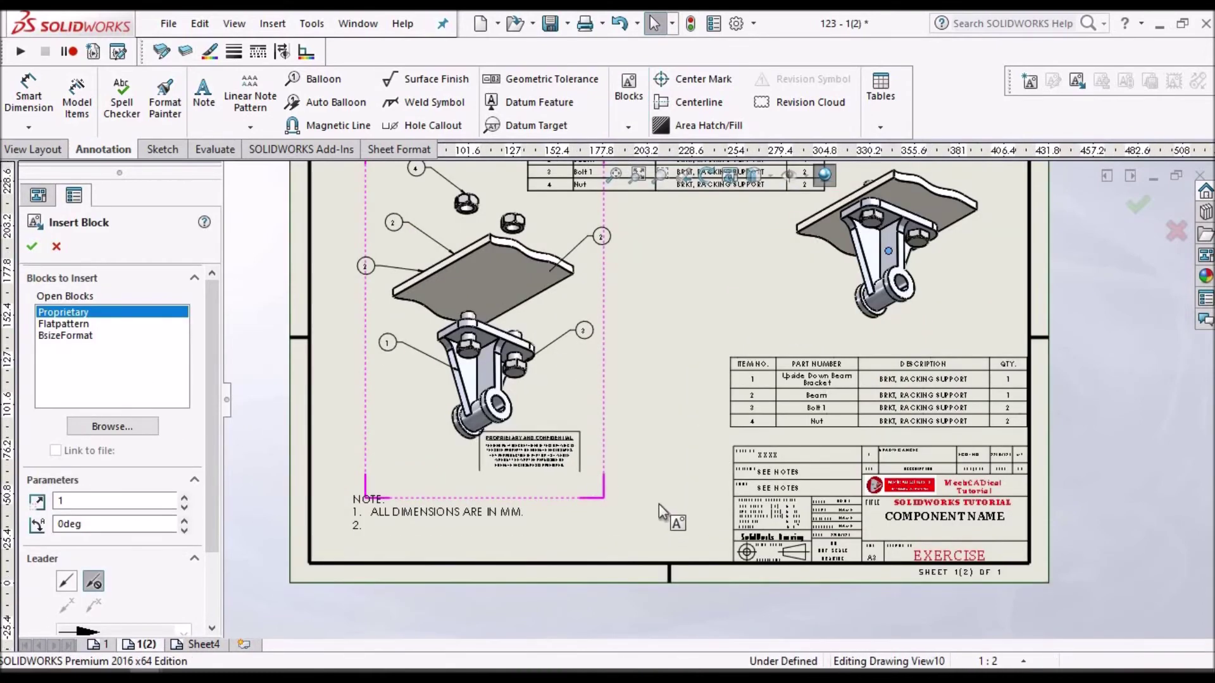
scroll(685, 513, down, 2)
scroll(685, 514, down, 1)
scroll(784, 529, down, 1)
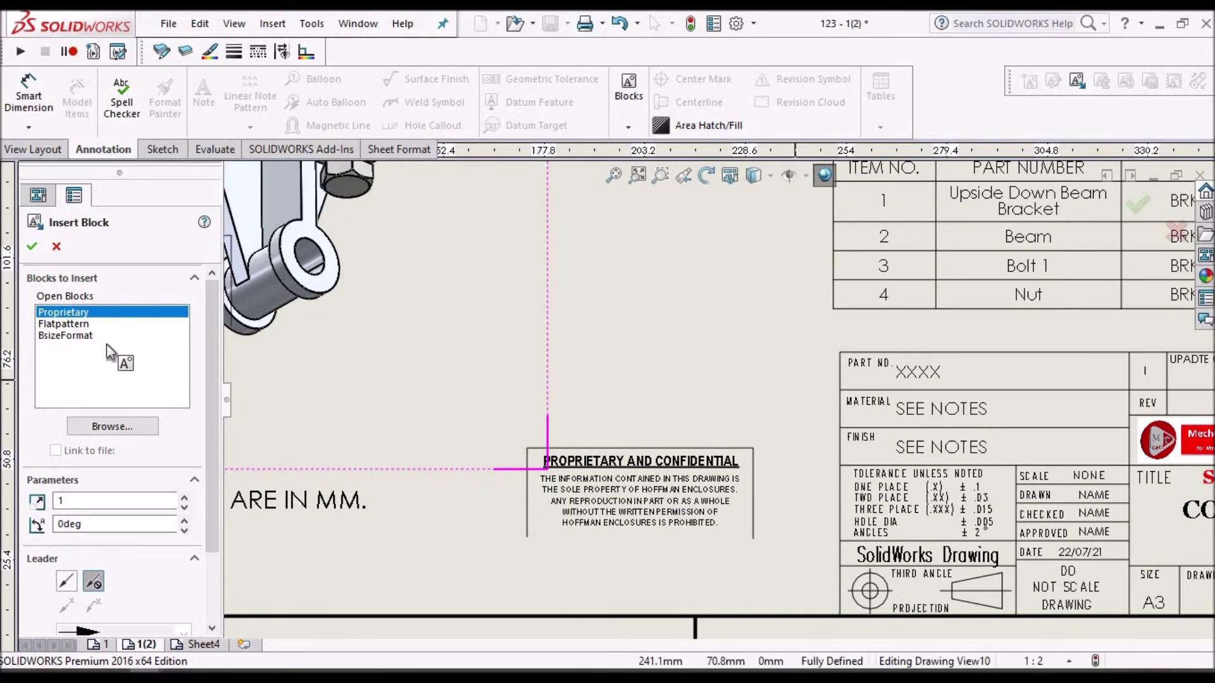
Step: Try the BsizeFormat block as the next block to insert, previewing its position over the assembly sheet's border
click(60, 336)
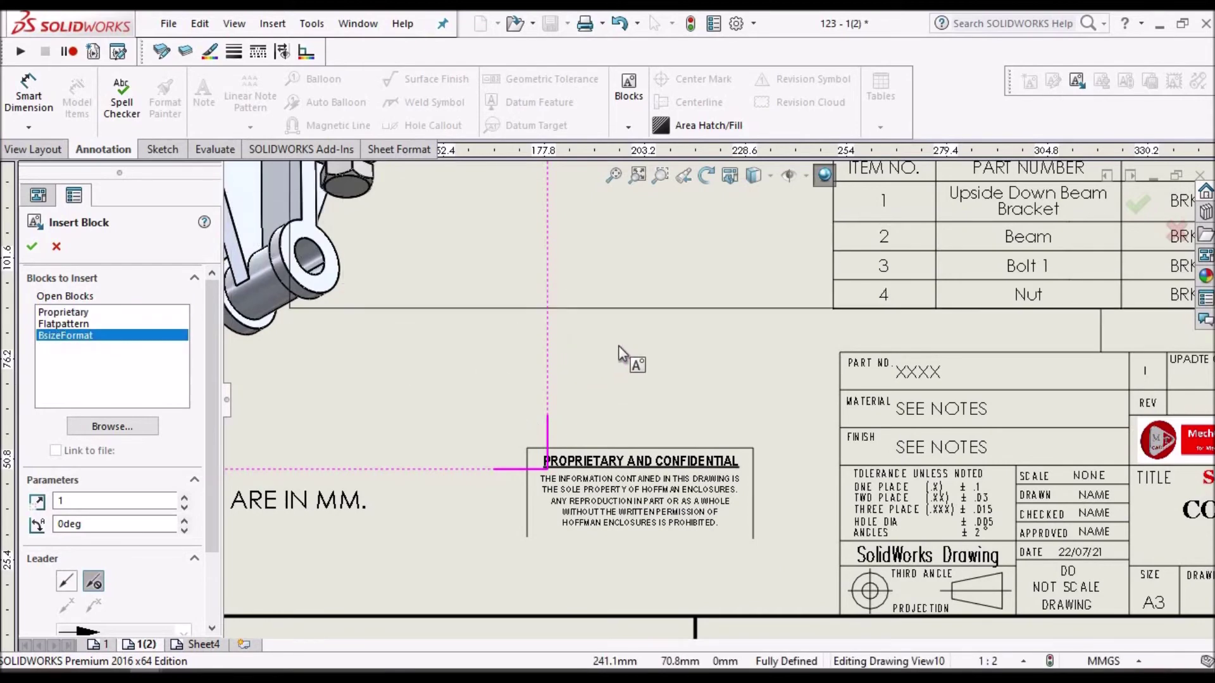
scroll(611, 411, up, 3)
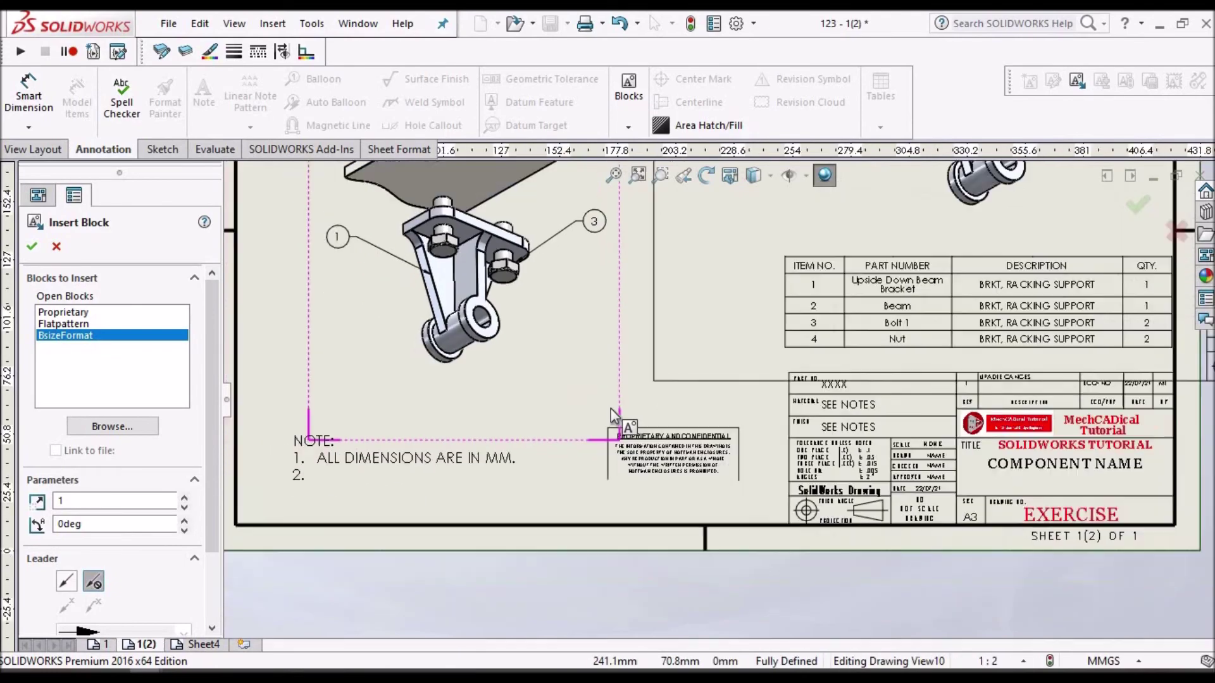
scroll(612, 412, up, 5)
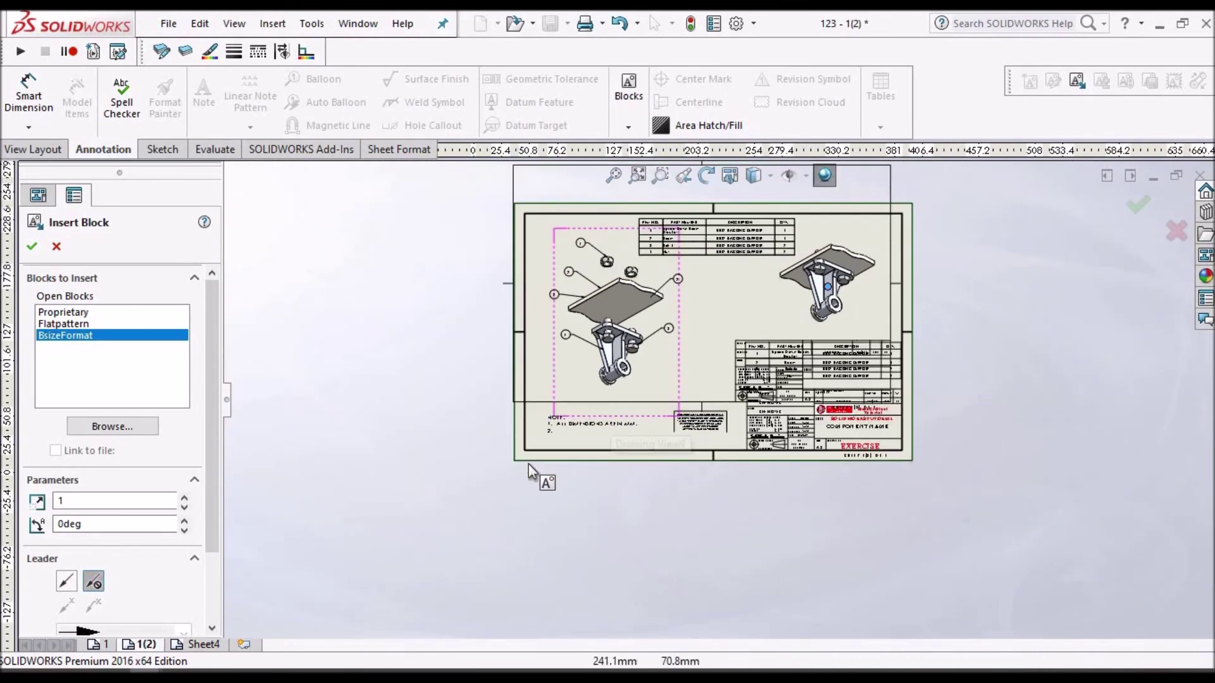
scroll(579, 453, up, 2)
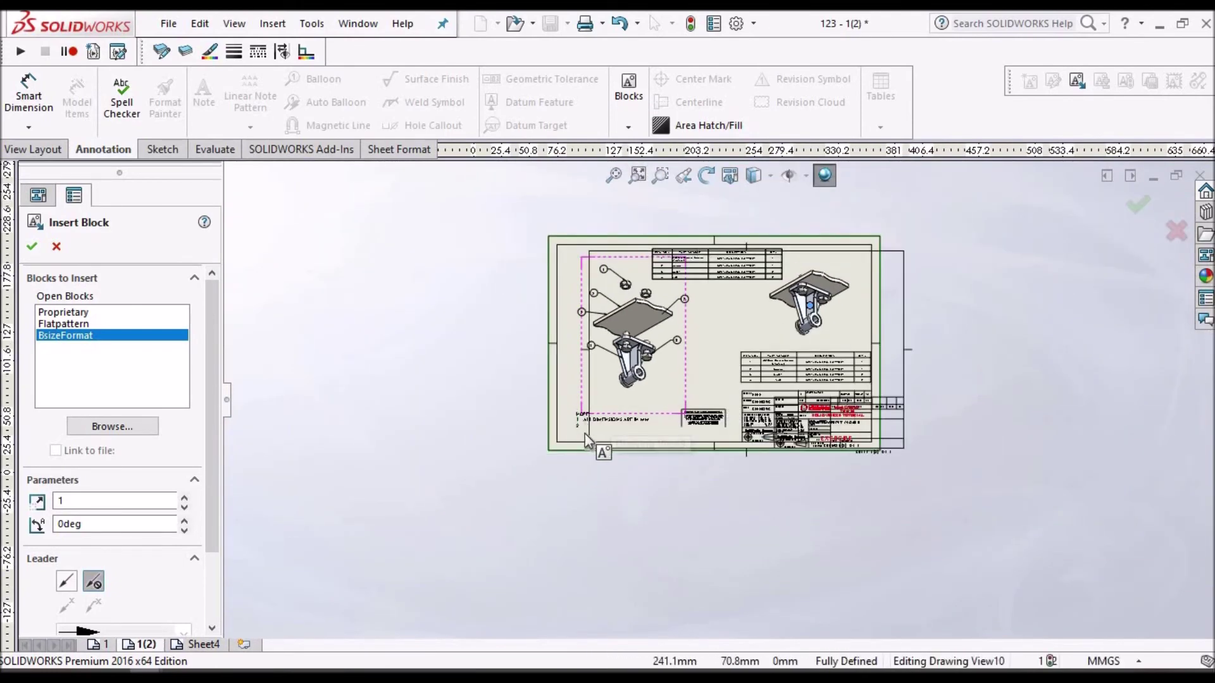
scroll(531, 476, down, 2)
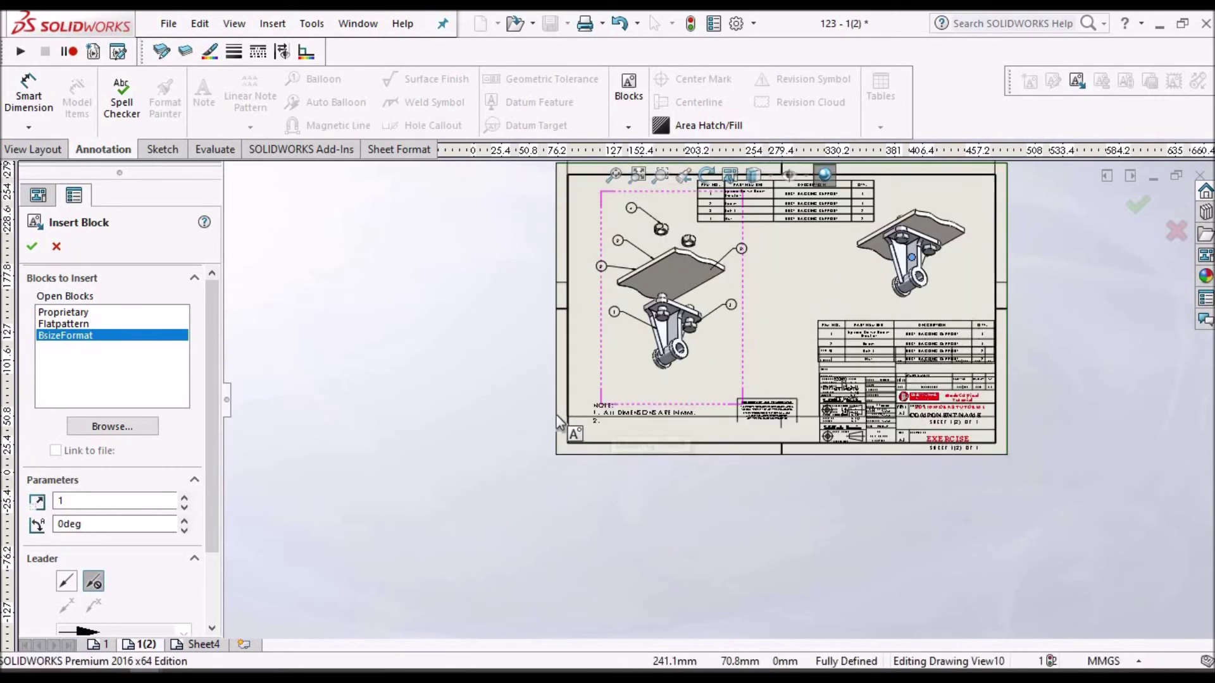
Step: Insert the Flatpattern block between the exploded and assembled views, and end the Insert Block command
click(63, 324)
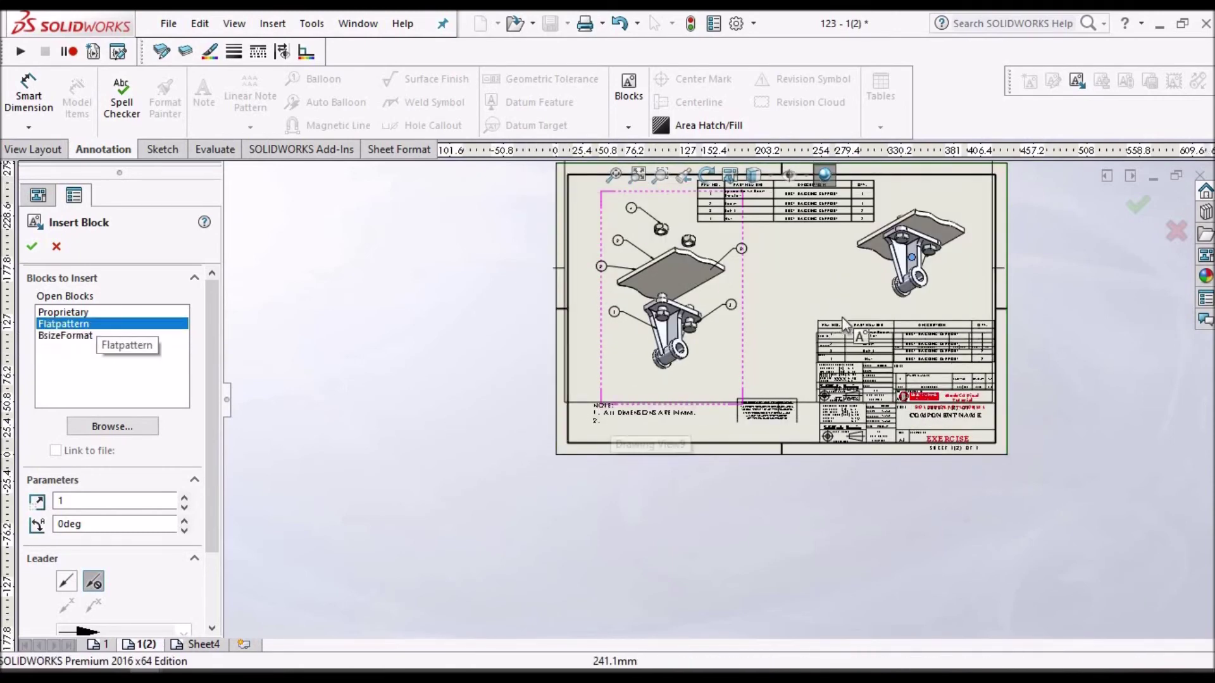
scroll(803, 326, up, 2)
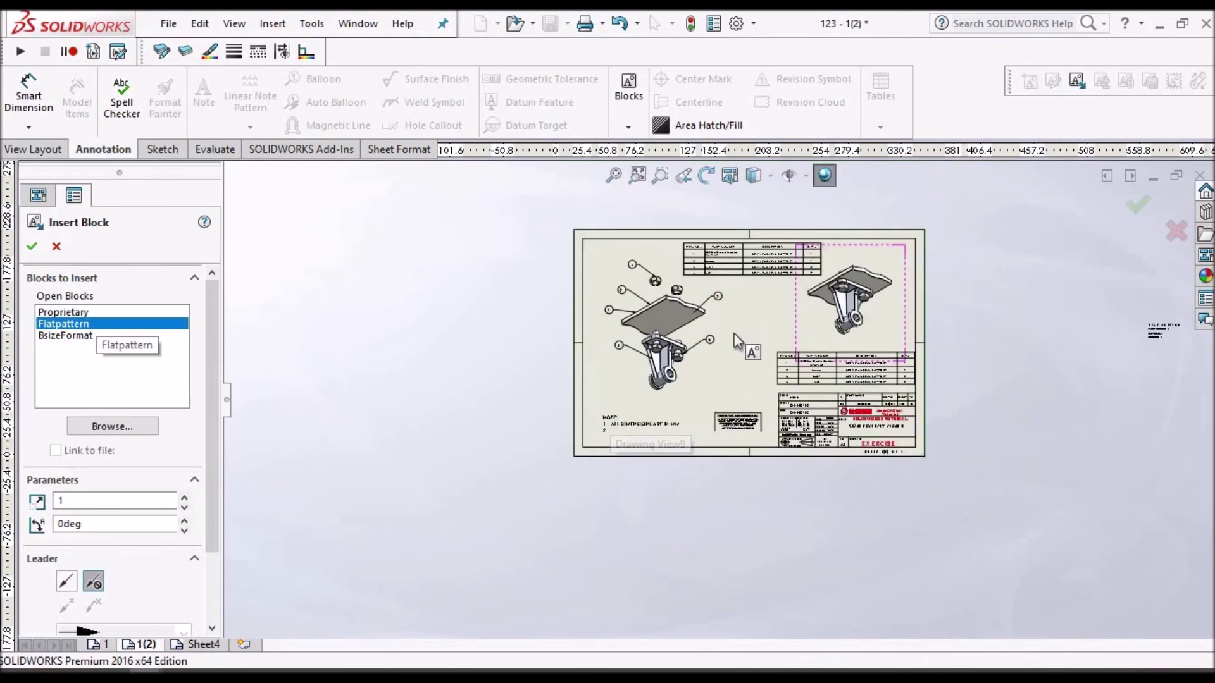
scroll(772, 335, down, 5)
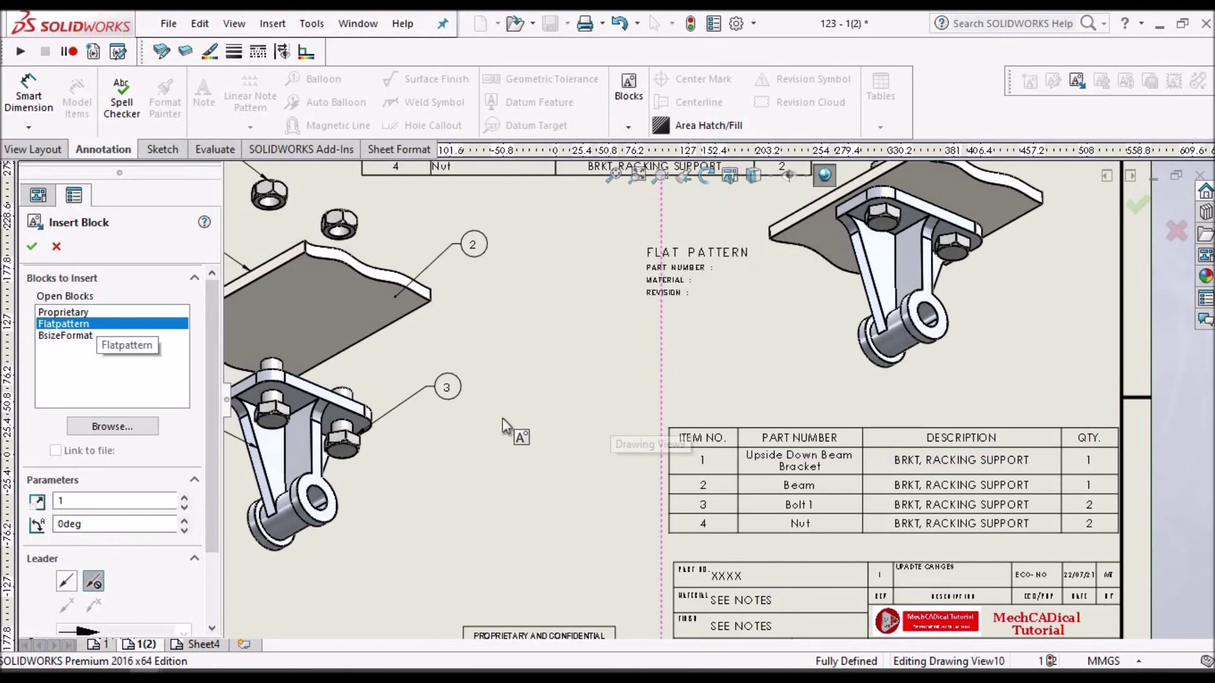
click(589, 433)
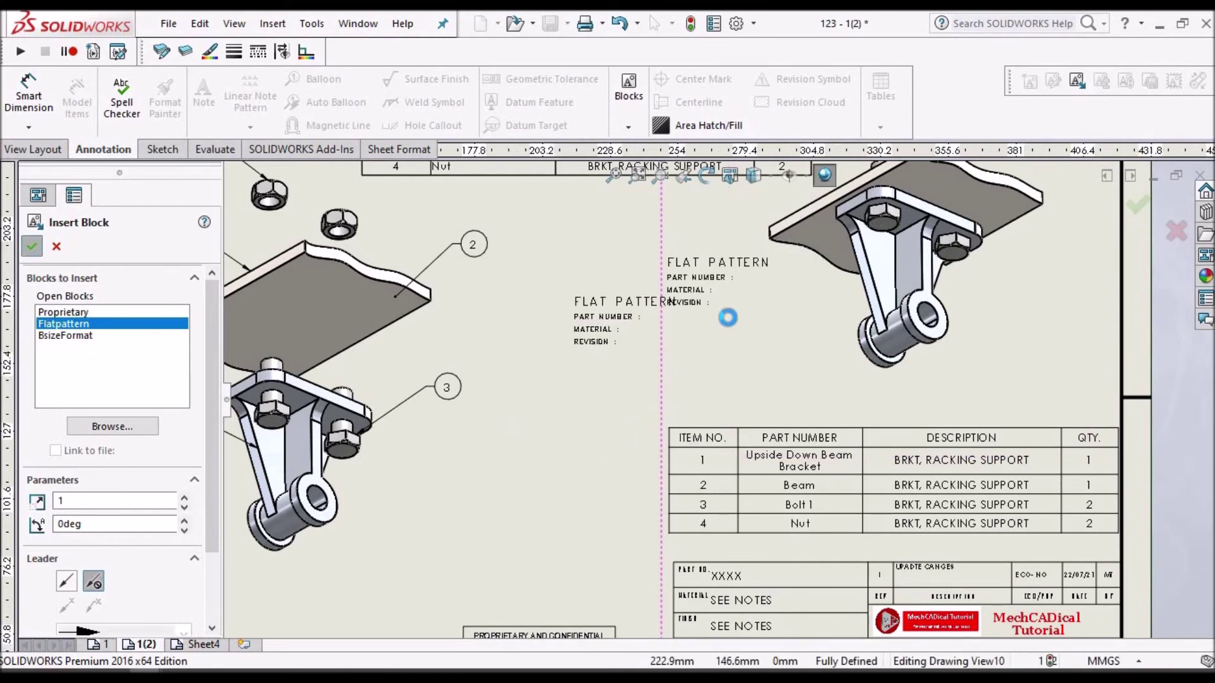
scroll(728, 321, up, 1)
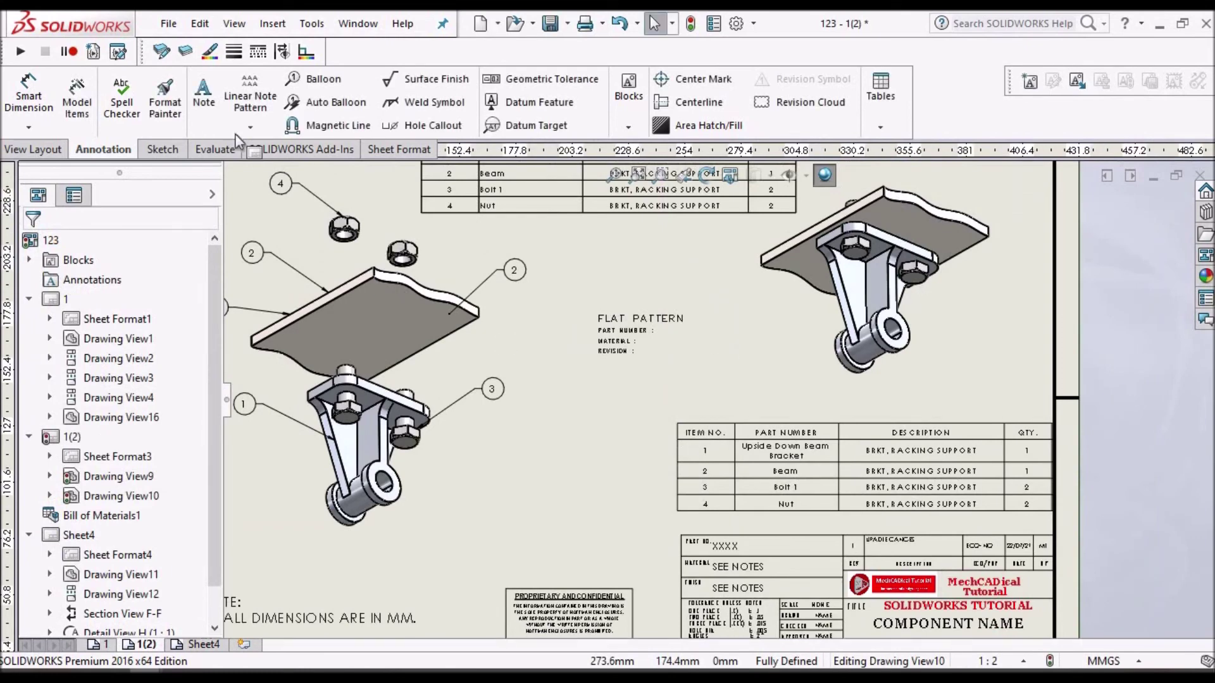
Step: Add the note SDFJDSFJ above the proprietary block, beside the exploded view's bracket, and end the Note command
click(204, 101)
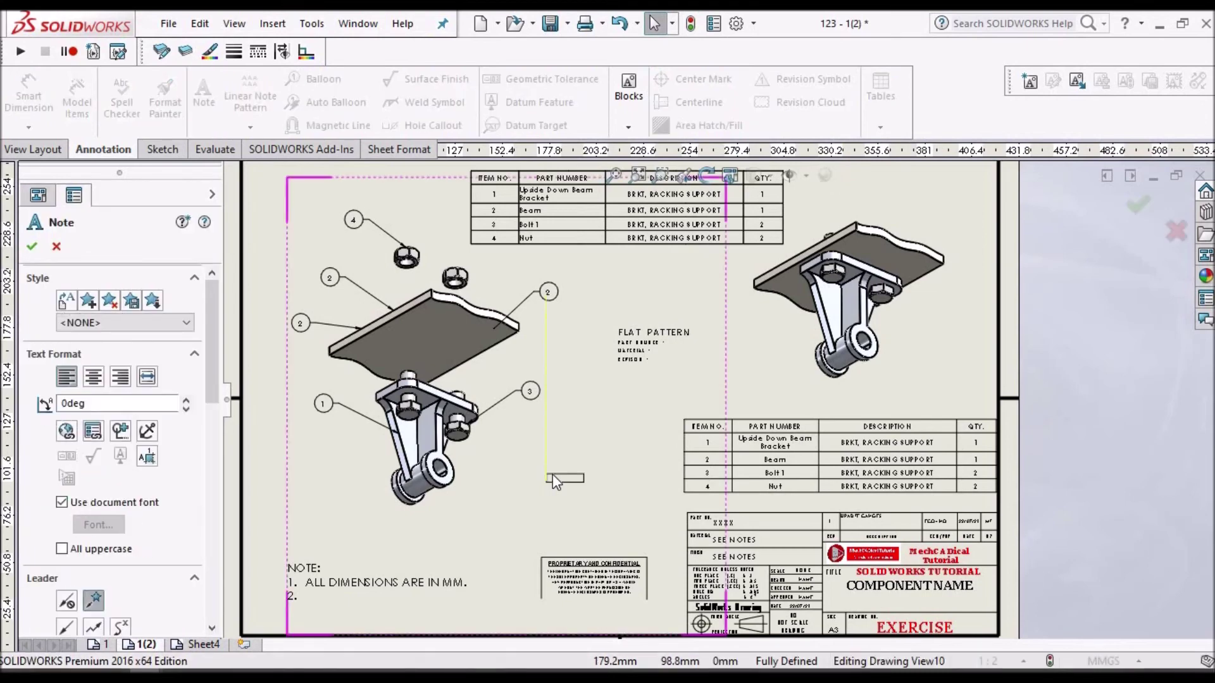
click(552, 473)
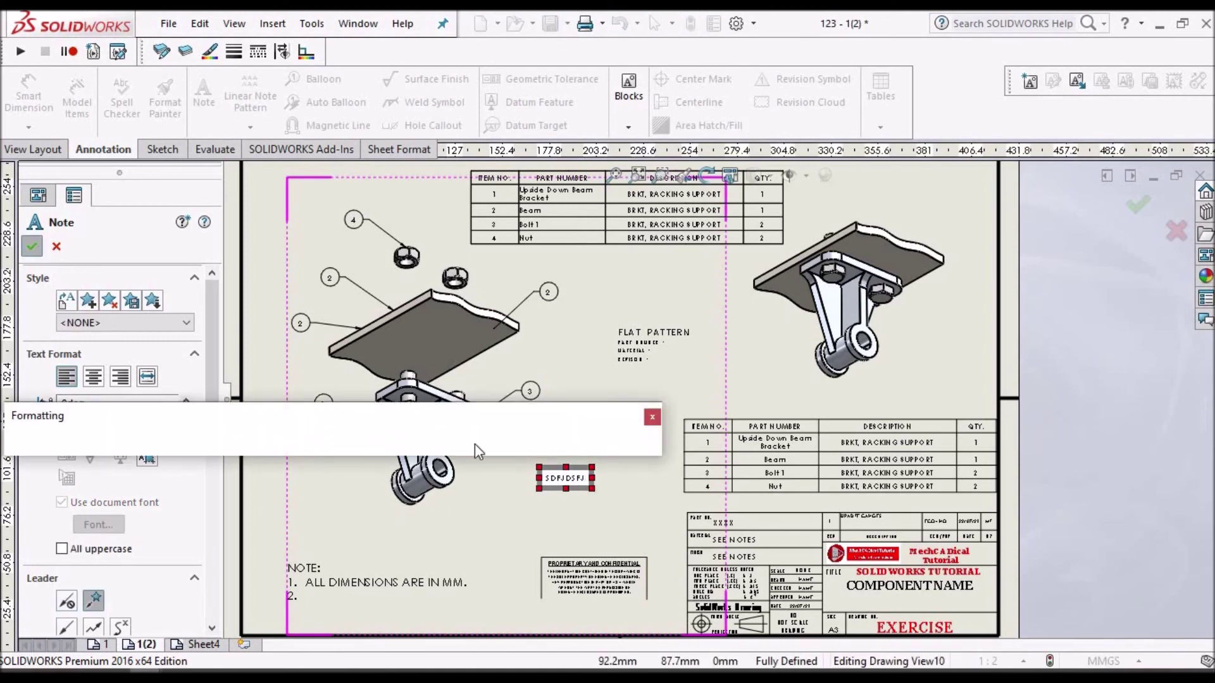
key(Escape)
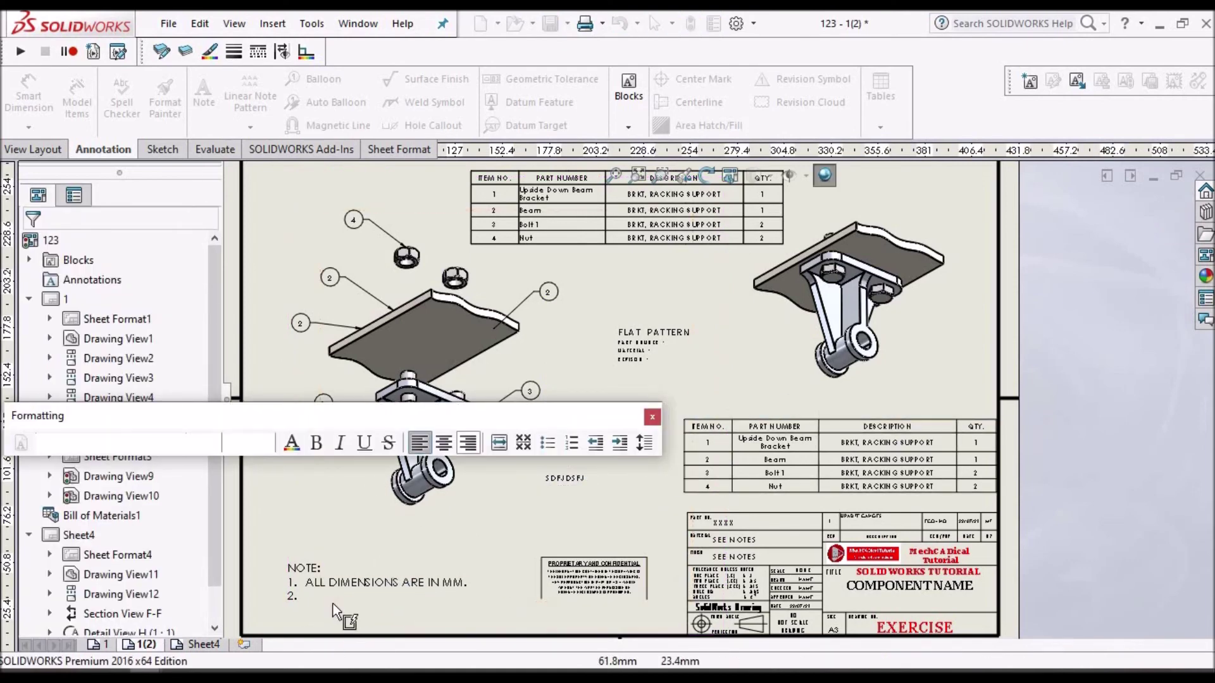
Step: Examine the general notes near the sheet's lower border, and bring the full assembly sheet back into view
double_click(333, 604)
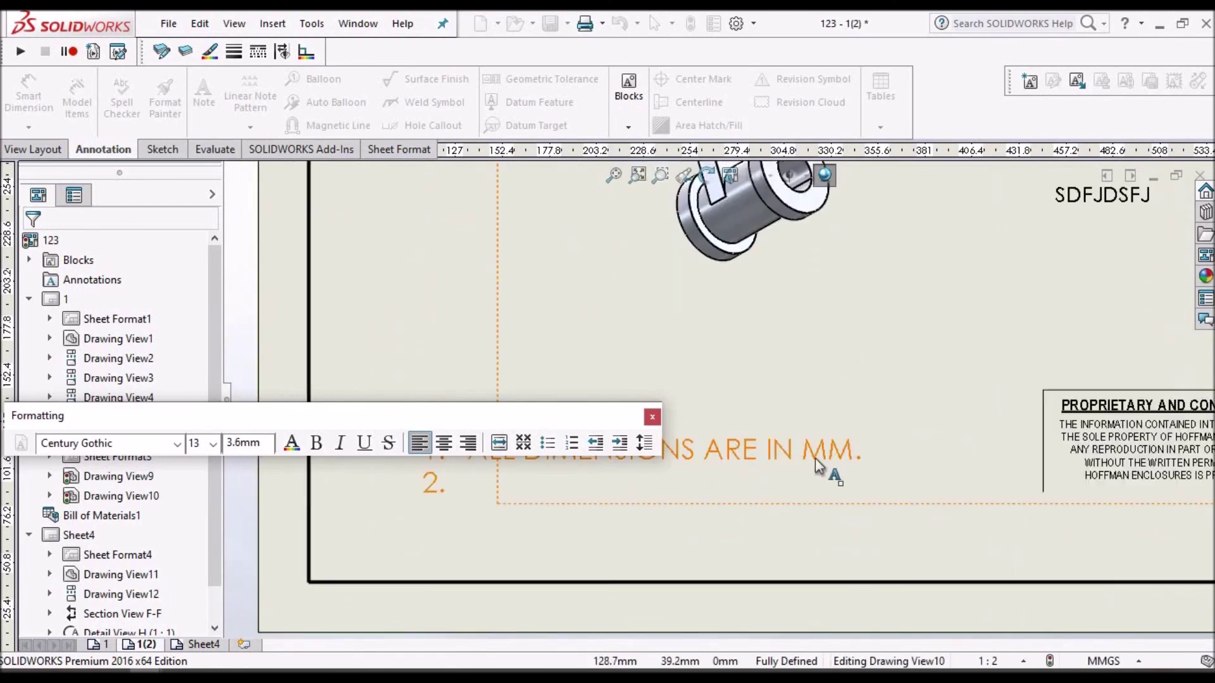
key(Escape)
scroll(642, 563, up, 1)
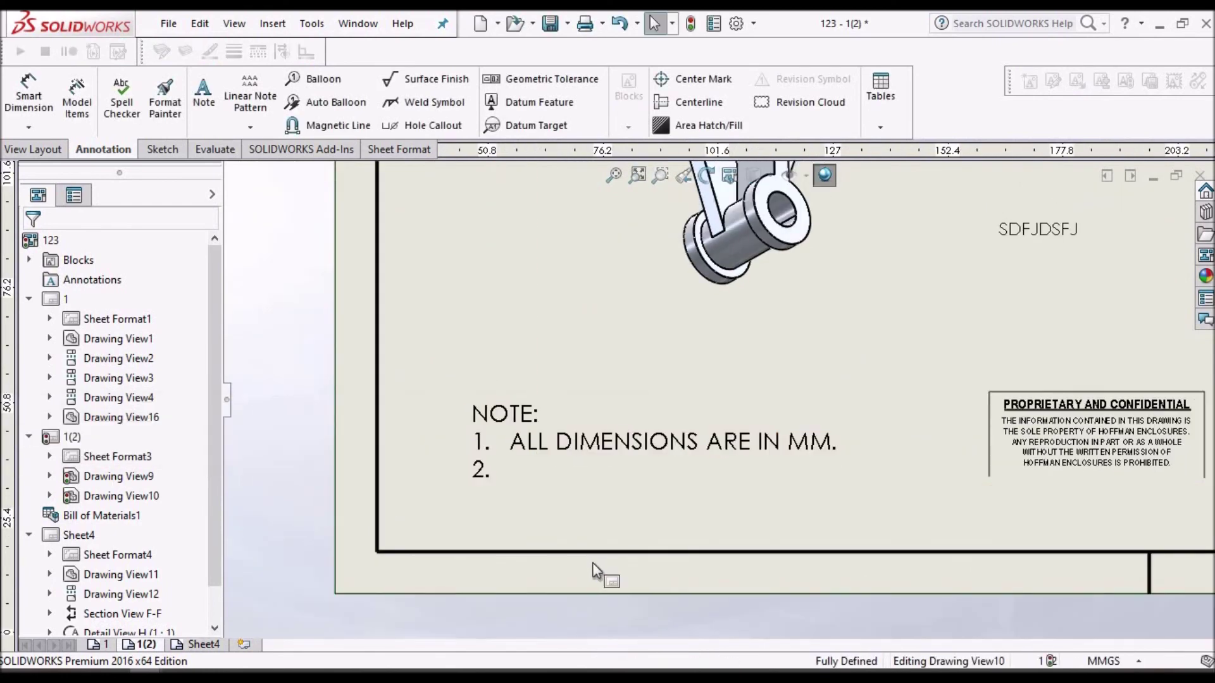
double_click(797, 436)
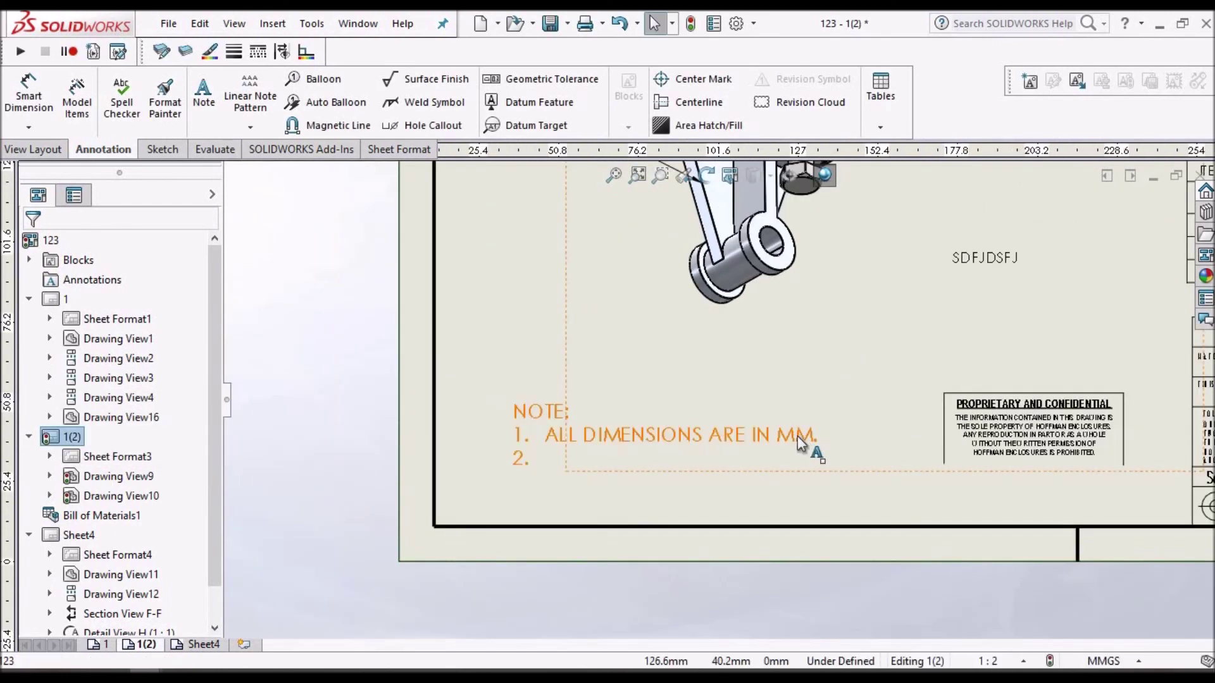
scroll(797, 435, up, 2)
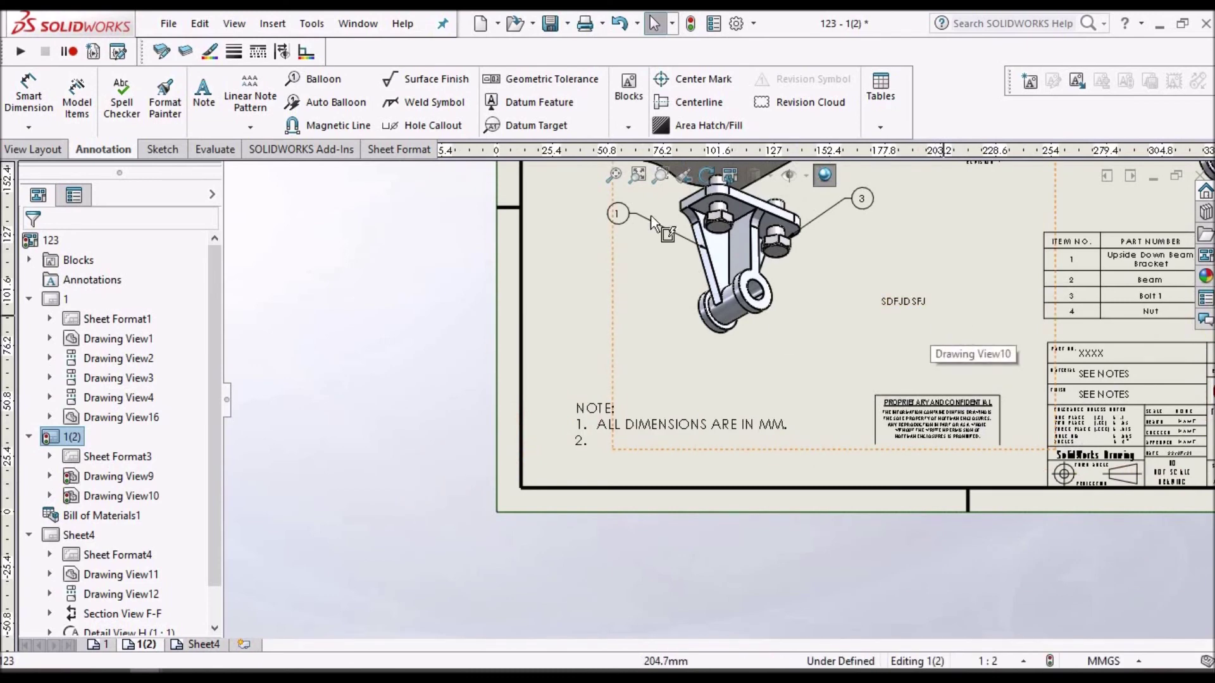
click(615, 177)
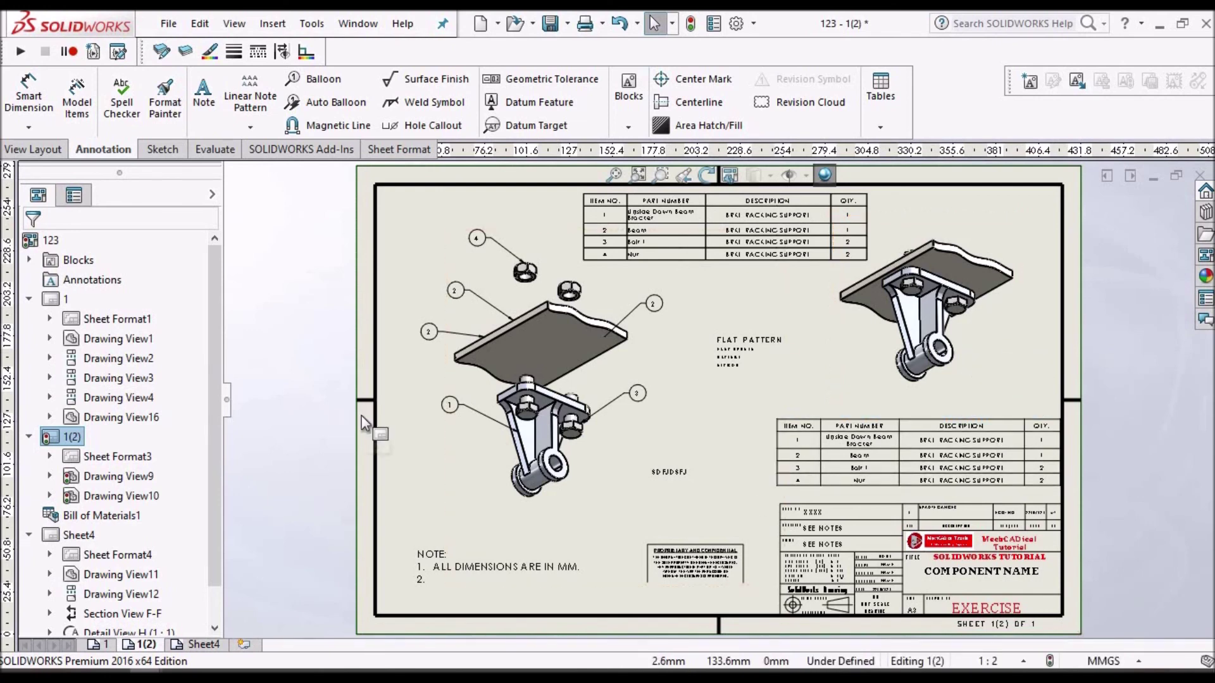
Step: Switch to the browser window with the Desc - Drawings.pdf document
click(179, 673)
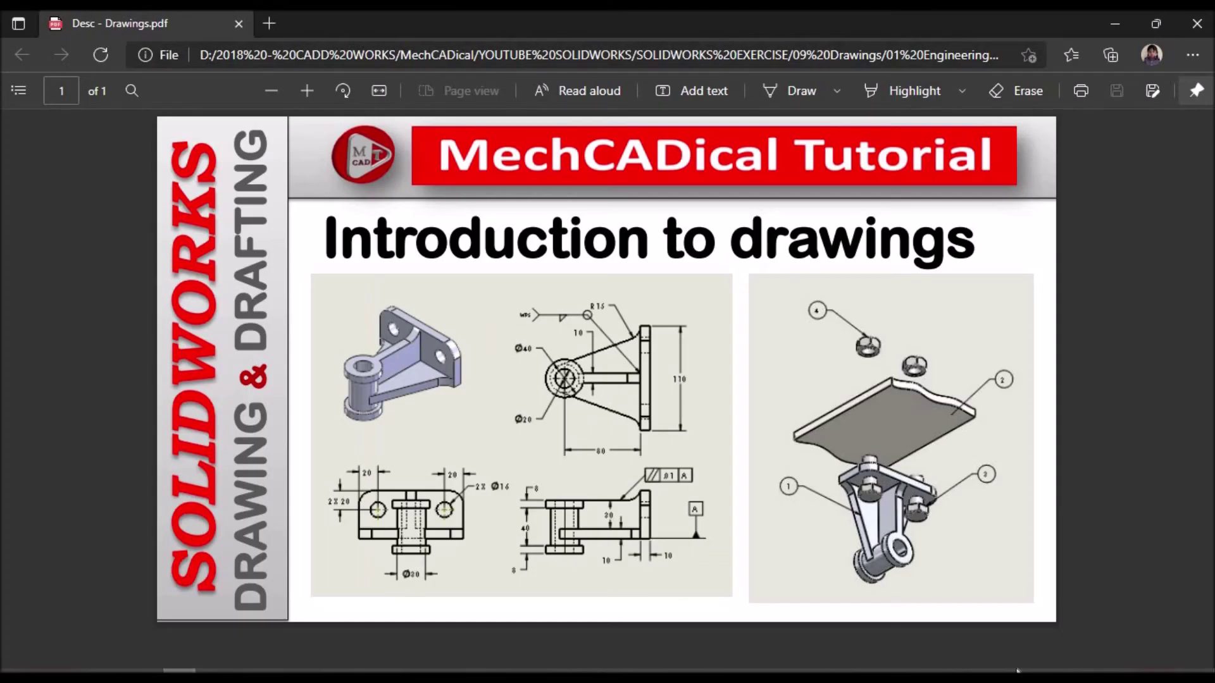